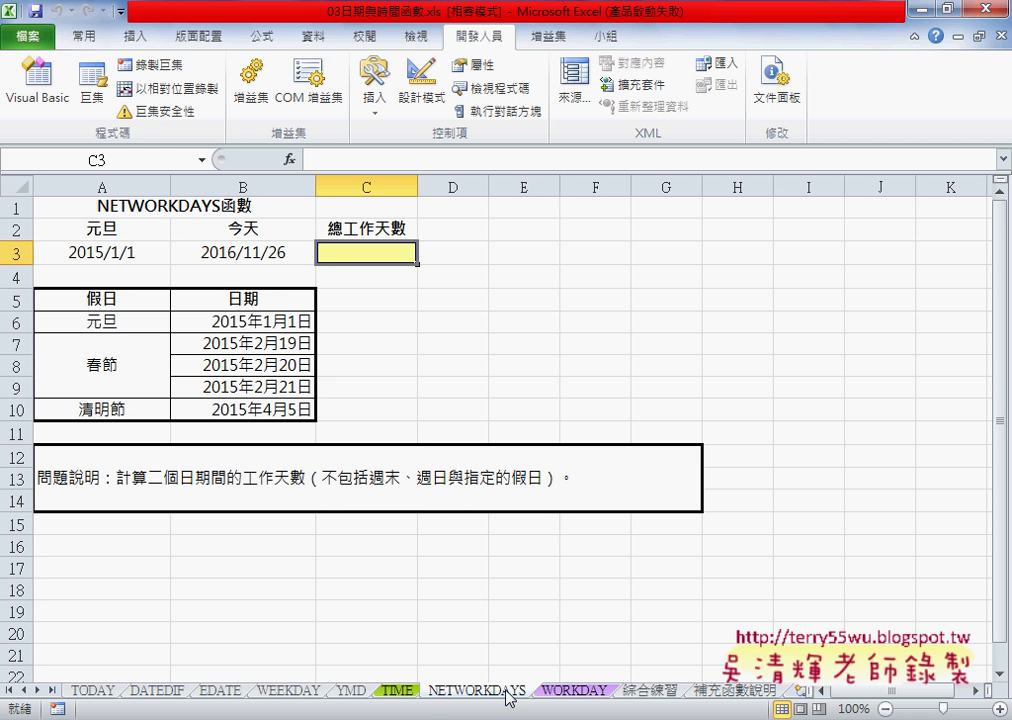
# Step: Underline the NETWORKDAYS and WORKDAY tabs in red ink and circle C3 with an arrow to it
pyautogui.moveTo(510, 697)
pyautogui.mouseDown()
pyautogui.moveTo(535, 678)
pyautogui.moveTo(455, 707)
pyautogui.mouseUp()
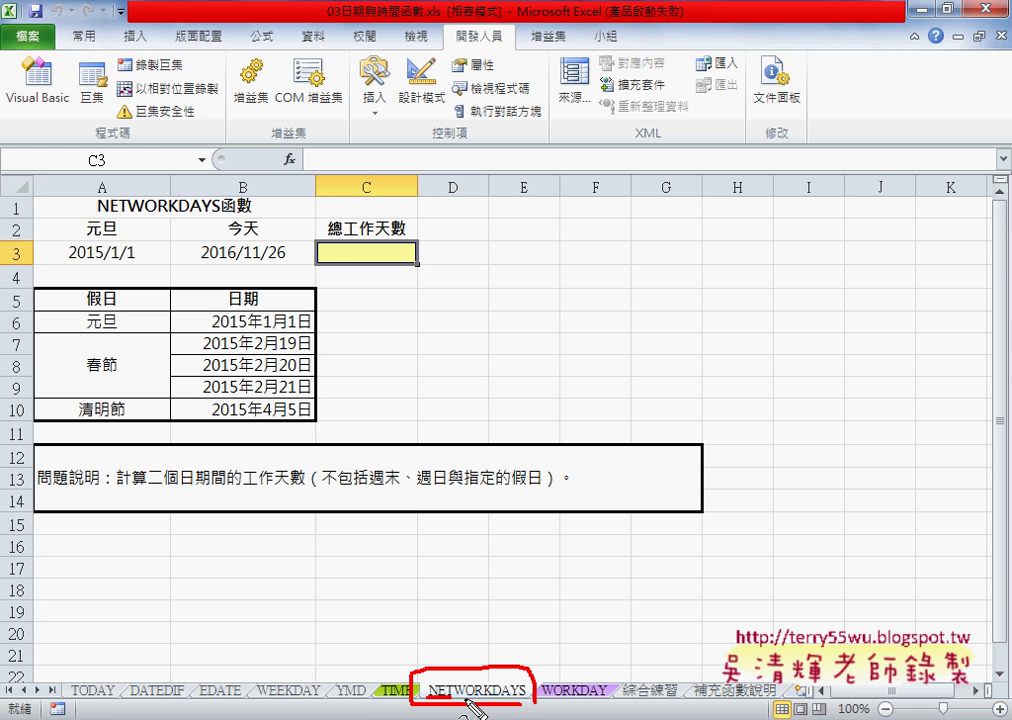
pyautogui.moveTo(430, 700); pyautogui.dragTo(528, 694)
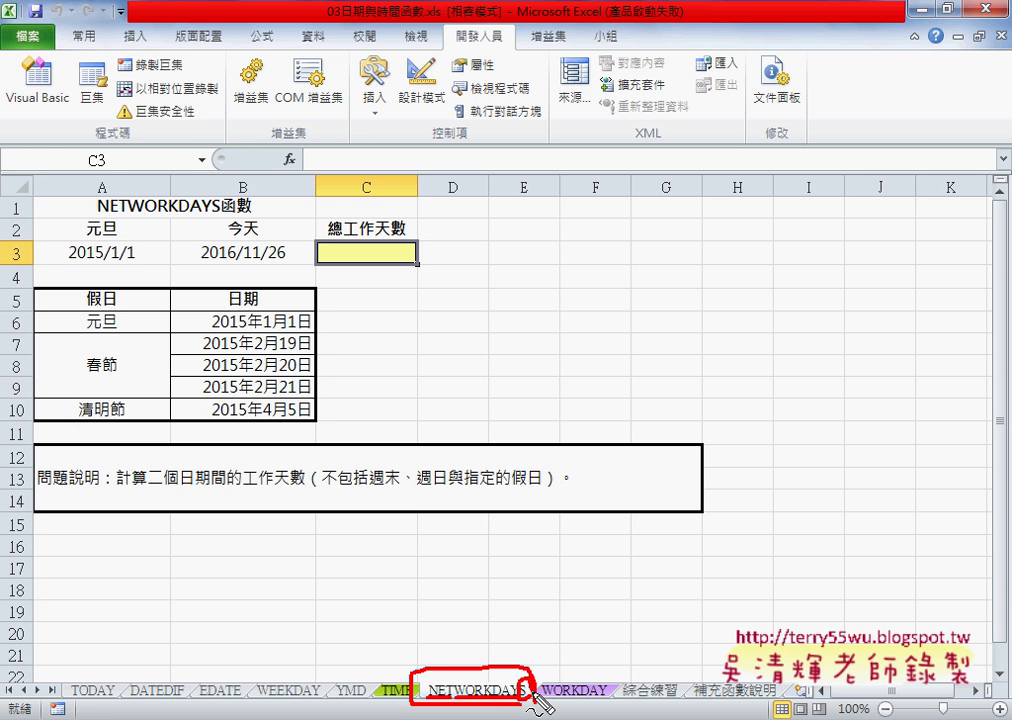
pyautogui.moveTo(388, 258); pyautogui.dragTo(392, 246)
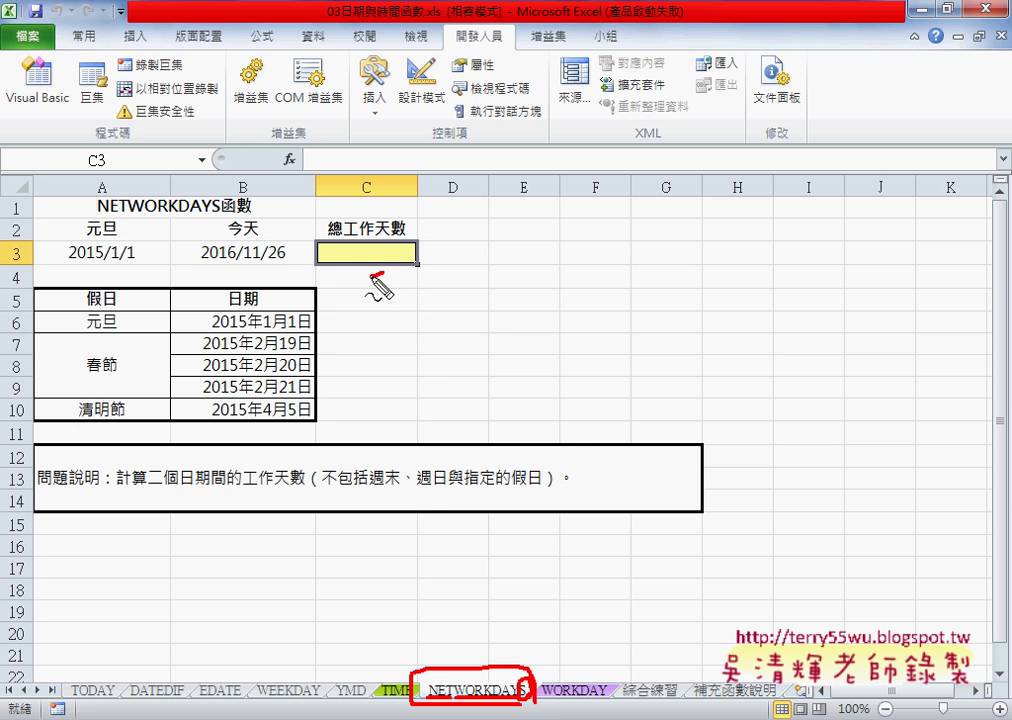
pyautogui.moveTo(472, 648); pyautogui.dragTo(418, 298)
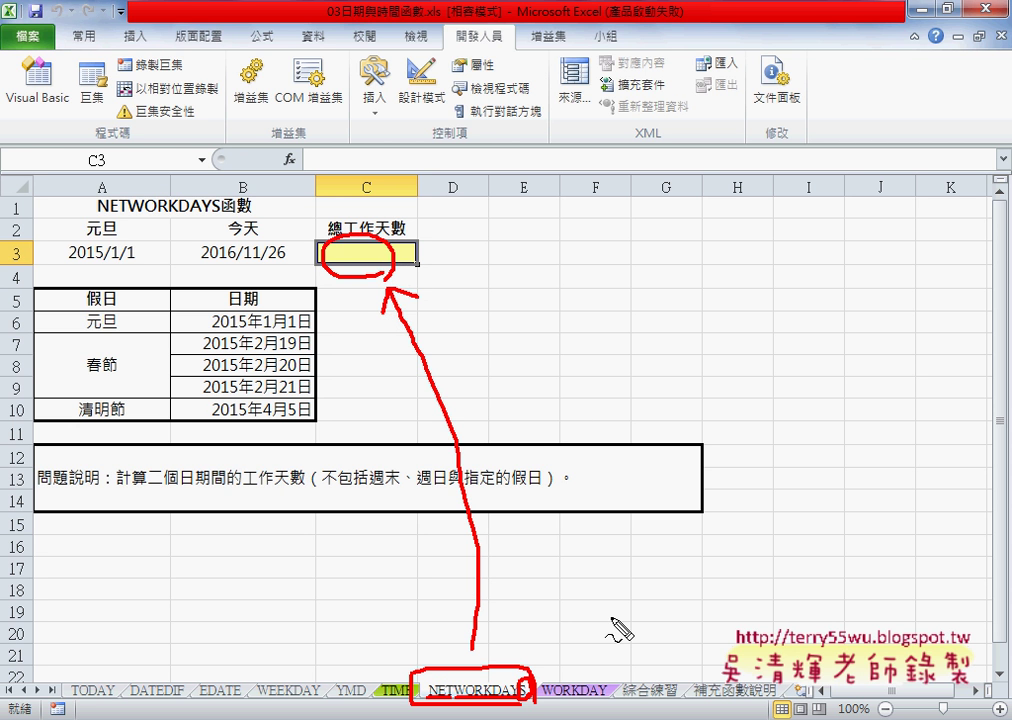
pyautogui.moveTo(557, 699); pyautogui.dragTo(603, 700)
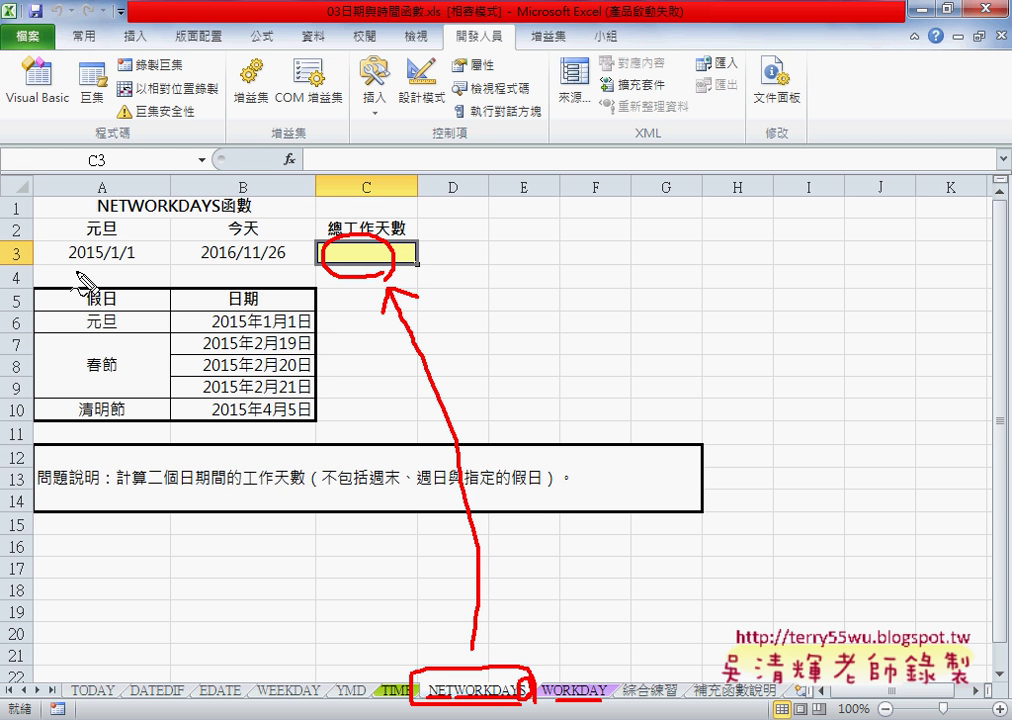
# Step: Underline the dates 2015/1/1 in A3 and 2016/11/26 in B3, and arrow the title to C3
pyautogui.moveTo(67, 259); pyautogui.dragTo(133, 258)
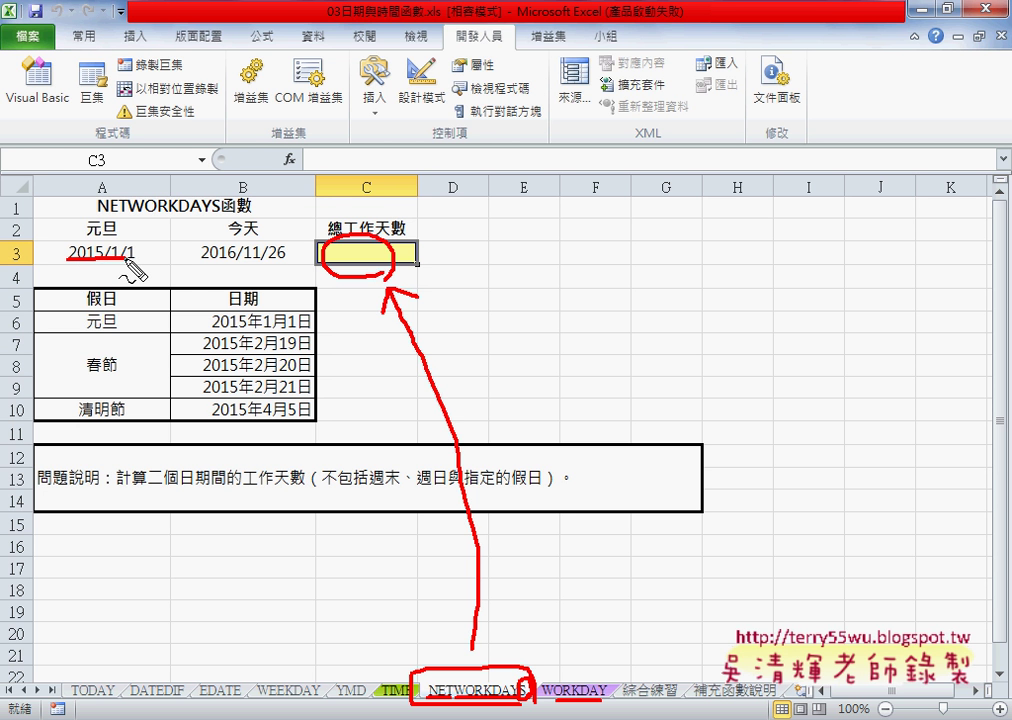
pyautogui.moveTo(201, 262); pyautogui.dragTo(284, 260)
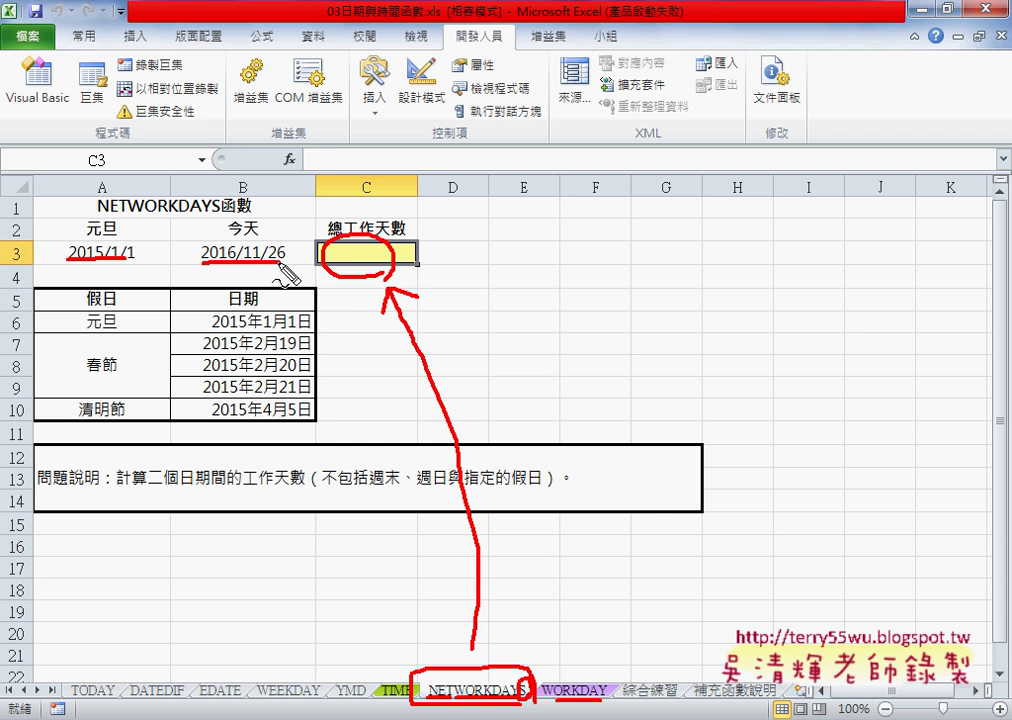
pyautogui.moveTo(165, 188)
pyautogui.mouseDown()
pyautogui.moveTo(177, 167)
pyautogui.moveTo(365, 218)
pyautogui.moveTo(388, 254)
pyautogui.mouseUp()
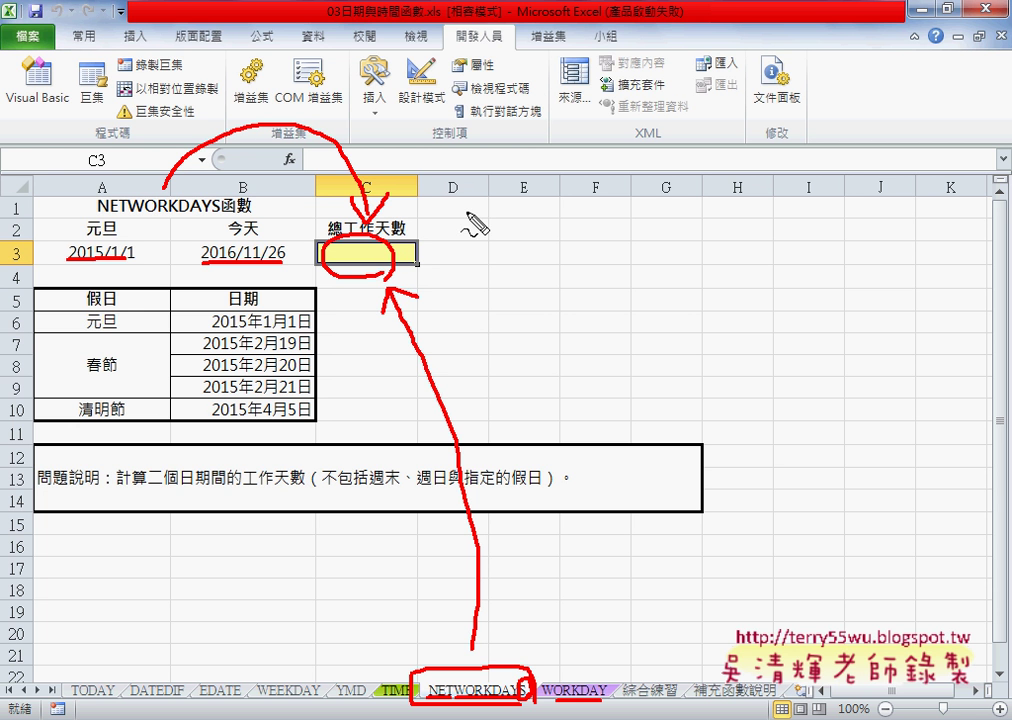
# Step: Write 六日 in red ink beside the result cell C3
pyautogui.moveTo(456, 213)
pyautogui.mouseDown()
pyautogui.moveTo(482, 213)
pyautogui.moveTo(490, 238)
pyautogui.moveTo(460, 240)
pyautogui.mouseUp()
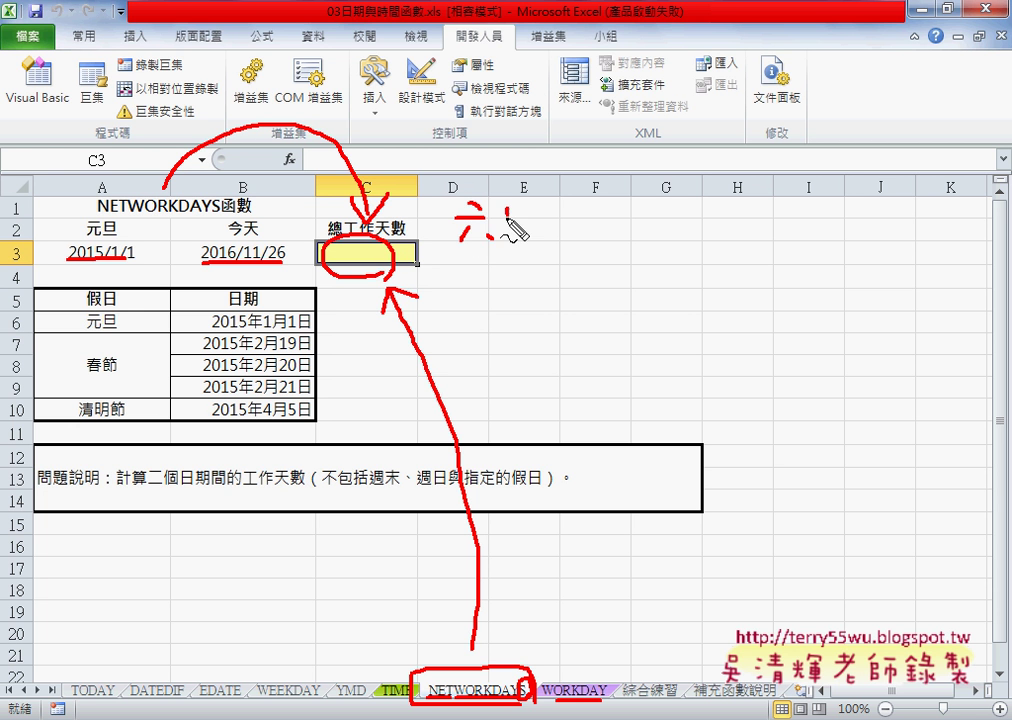
pyautogui.moveTo(513, 210)
pyautogui.mouseDown()
pyautogui.moveTo(513, 245)
pyautogui.moveTo(547, 245)
pyautogui.moveTo(545, 226)
pyautogui.mouseUp()
pyautogui.moveTo(515, 243); pyautogui.dragTo(547, 242)
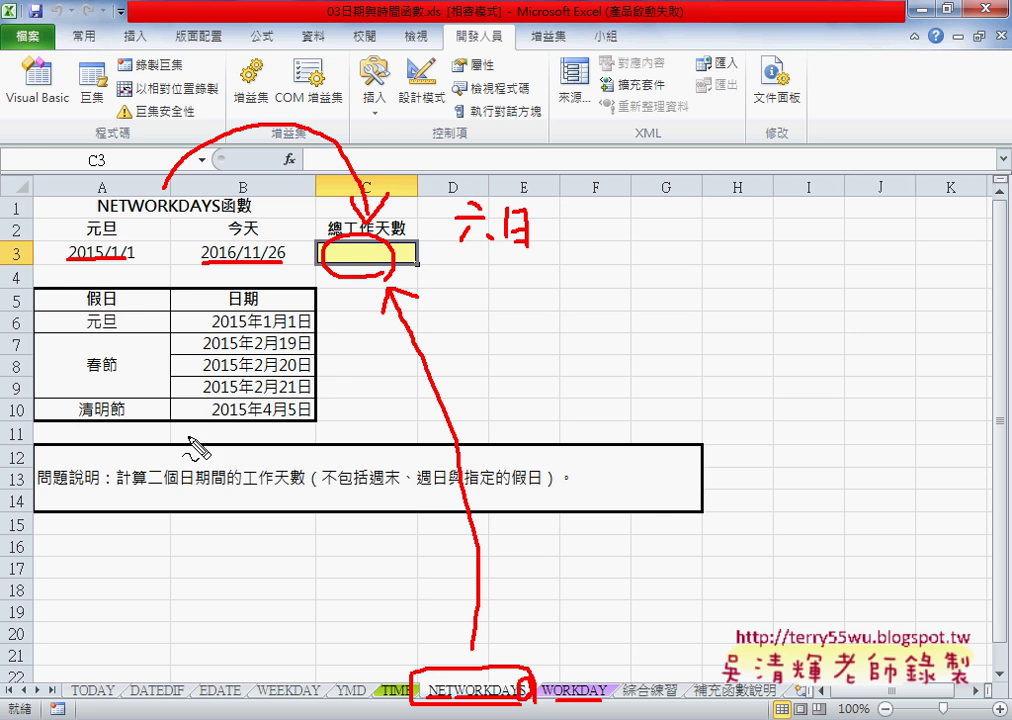
# Step: Loop the holiday dates B6:B10 and draw arrows pointing at them and from B3
pyautogui.moveTo(300, 303); pyautogui.dragTo(282, 433)
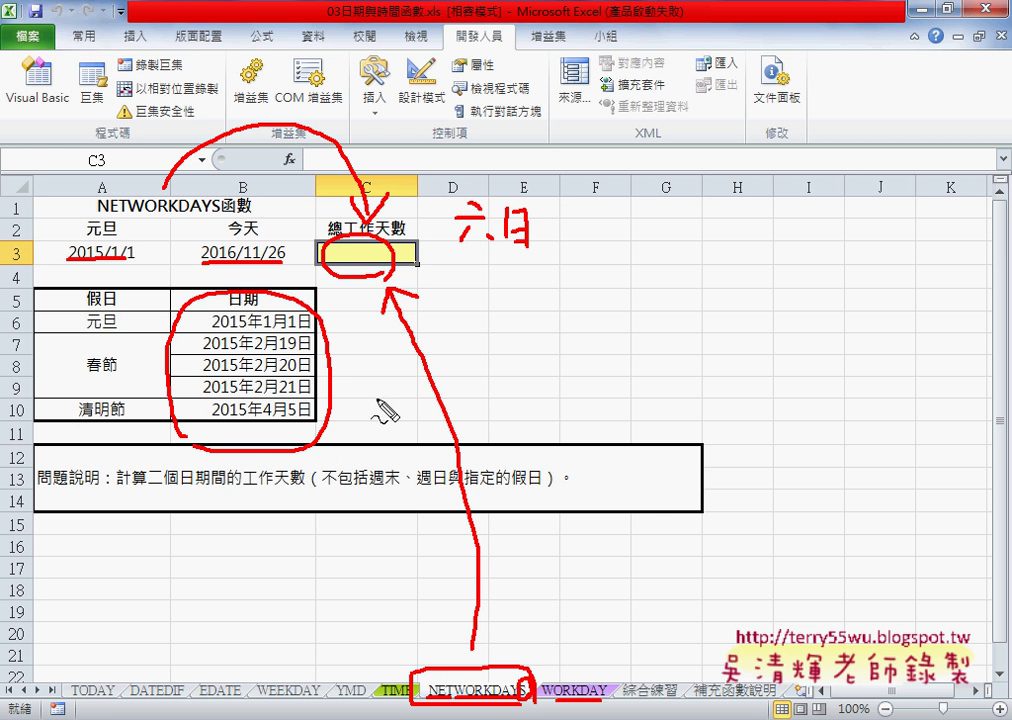
pyautogui.moveTo(380, 400)
pyautogui.mouseDown()
pyautogui.moveTo(334, 401)
pyautogui.moveTo(357, 412)
pyautogui.mouseUp()
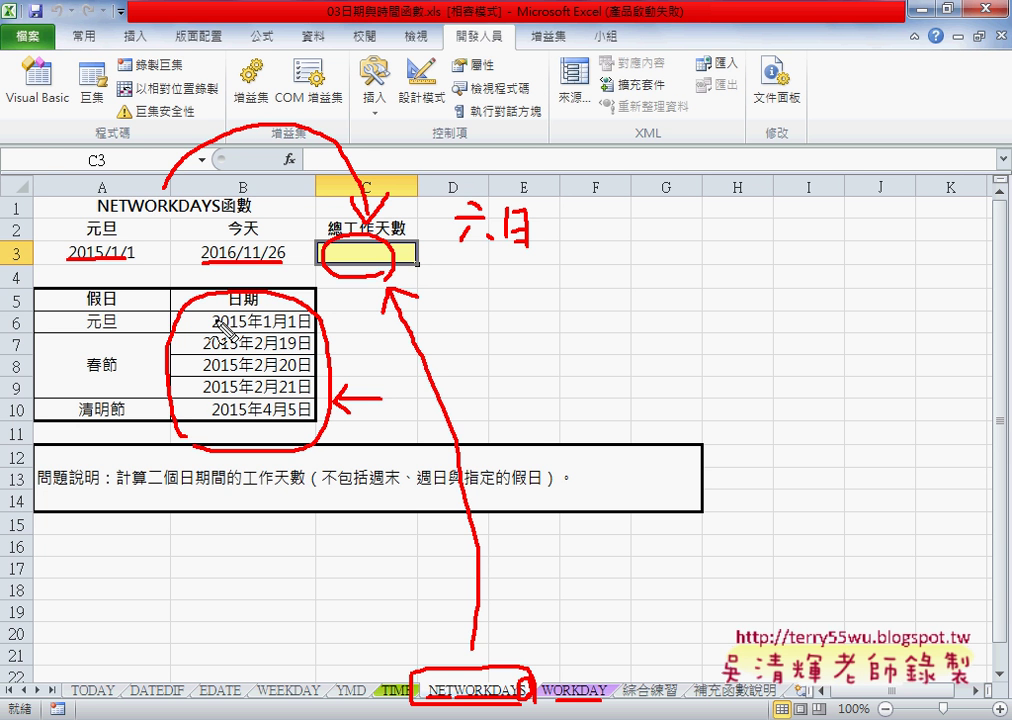
pyautogui.moveTo(297, 254)
pyautogui.mouseDown()
pyautogui.moveTo(285, 296)
pyautogui.moveTo(297, 284)
pyautogui.mouseUp()
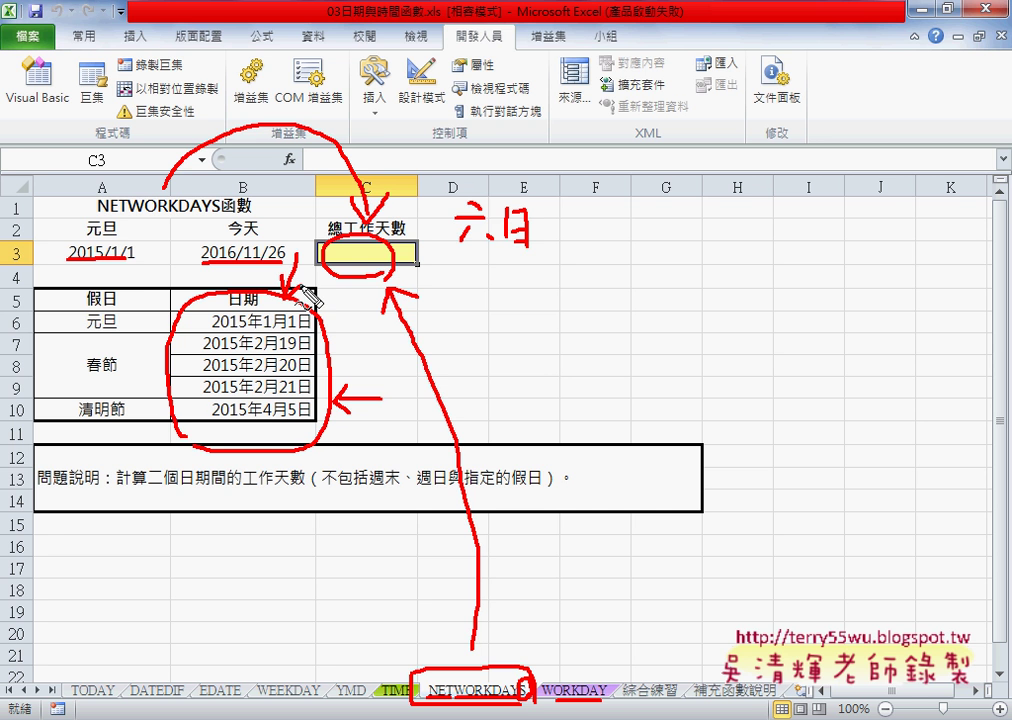
pyautogui.moveTo(519, 653); pyautogui.dragTo(530, 646)
# Step: Clear the red ink, check the dates in A3 and B3, and select C3
pyautogui.press('Escape')
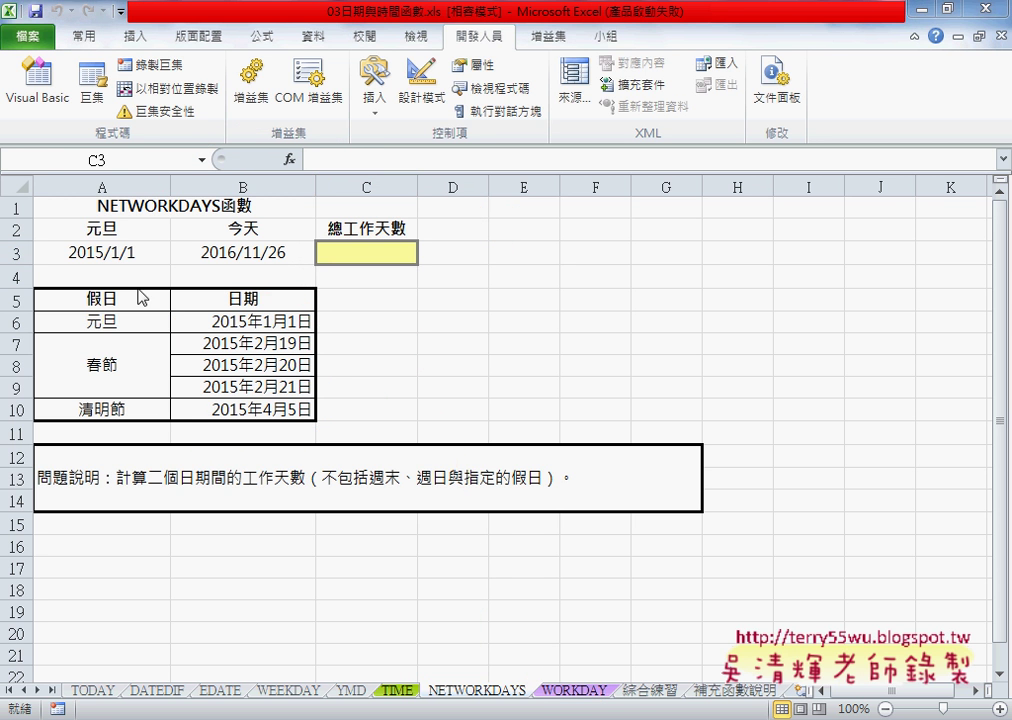
pyautogui.click(114, 253)
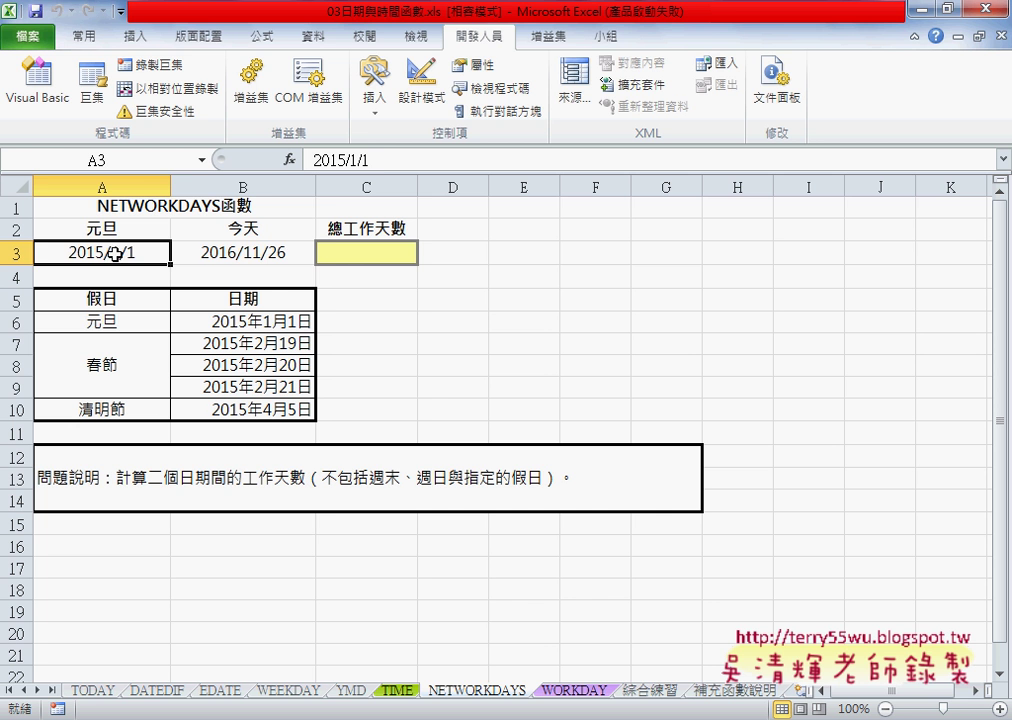
pyautogui.click(265, 254)
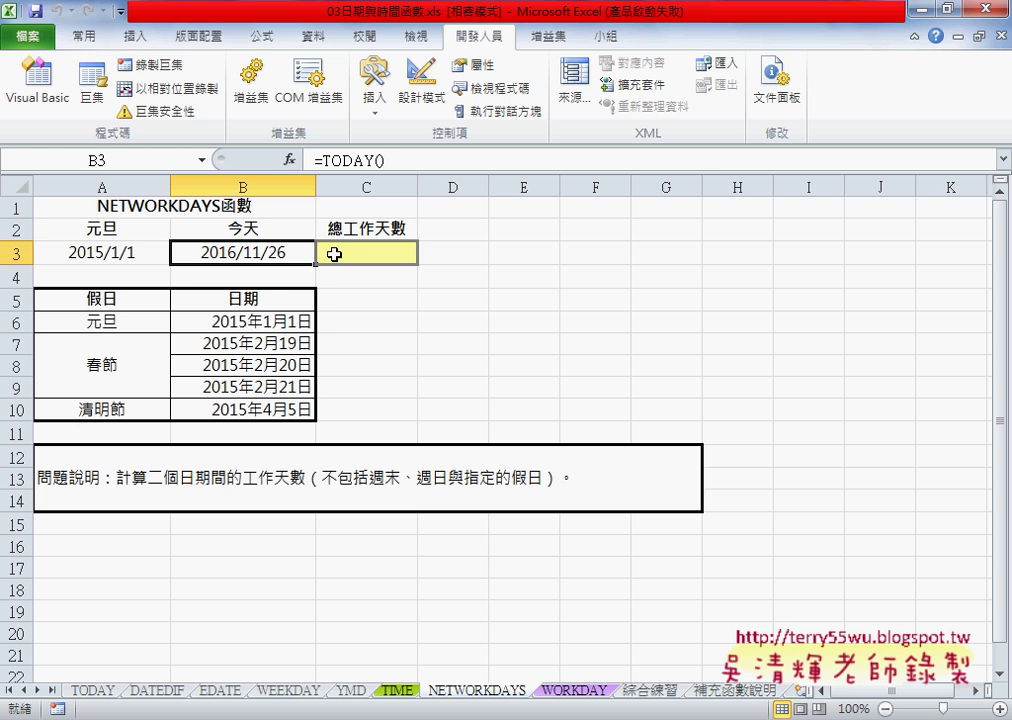
pyautogui.click(385, 254)
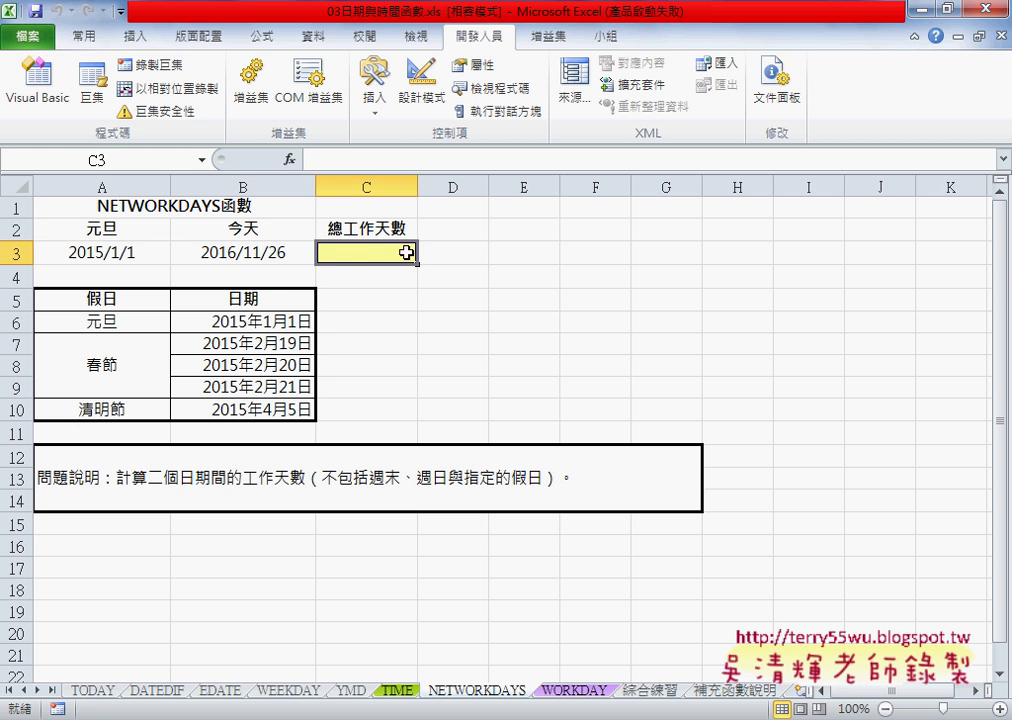
# Step: Insert NETWORKDAYS into C3 from the 日期及時間 function category
pyautogui.click(299, 163)
pyautogui.moveTo(443, 165)
pyautogui.mouseDown()
pyautogui.moveTo(668, 189)
pyautogui.moveTo(741, 181)
pyautogui.mouseUp()
pyautogui.click(705, 248)
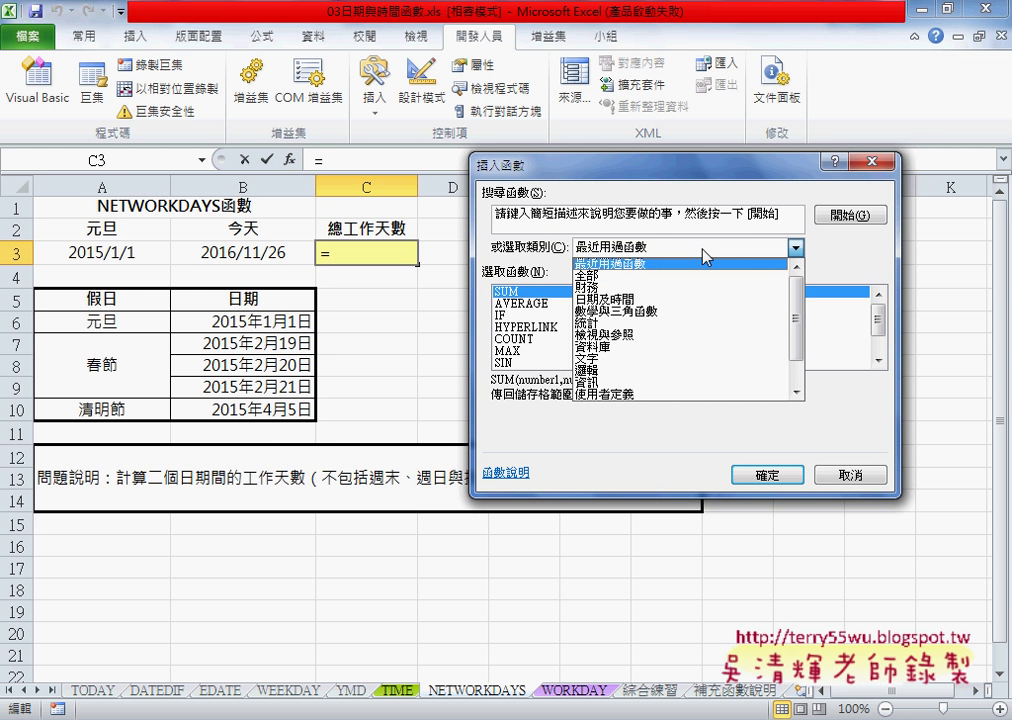
pyautogui.click(707, 300)
pyautogui.moveTo(878, 296); pyautogui.dragTo(879, 334)
pyautogui.click(512, 329)
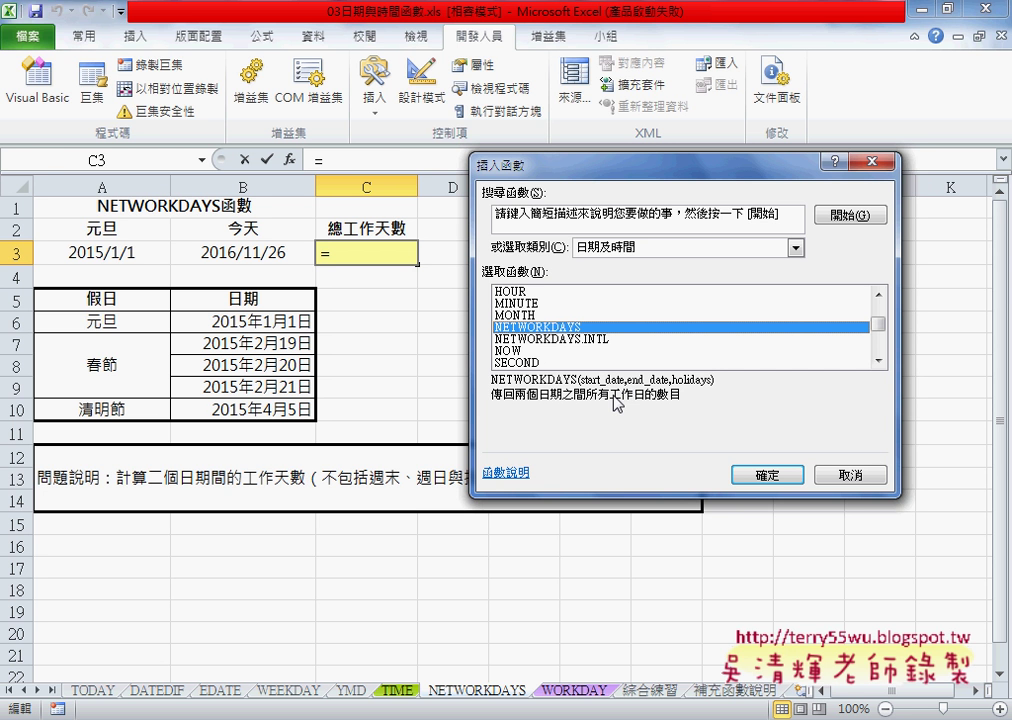
pyautogui.click(770, 477)
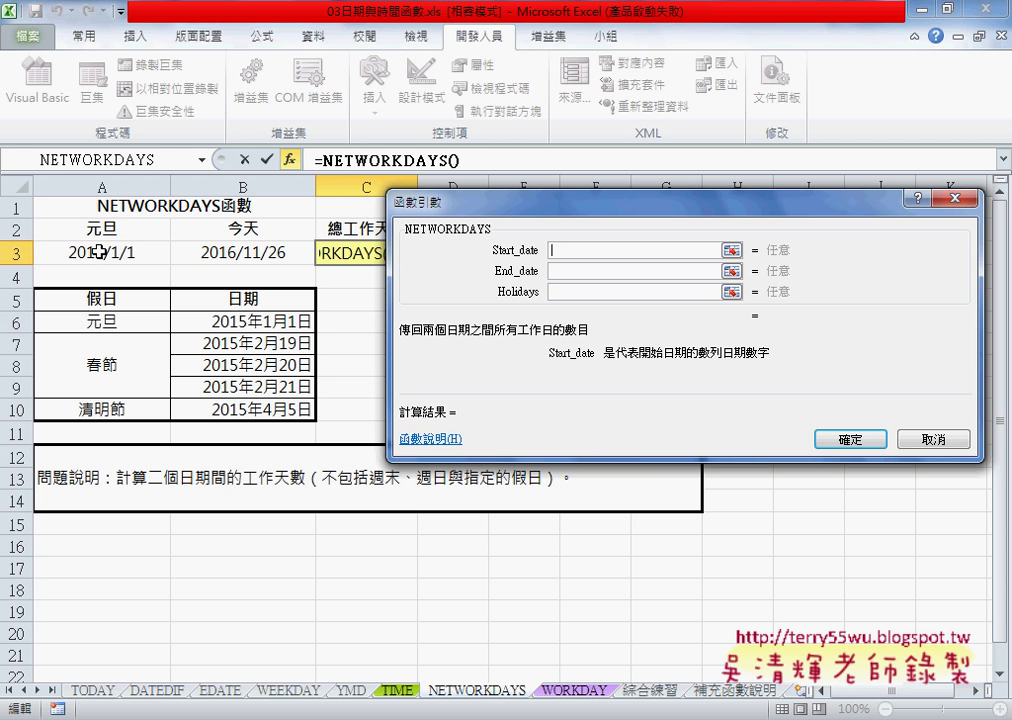
# Step: Fill NETWORKDAYS with start A3, end B3 and holidays B6:B10, yielding 494 working days
pyautogui.click(100, 252)
pyautogui.click(573, 275)
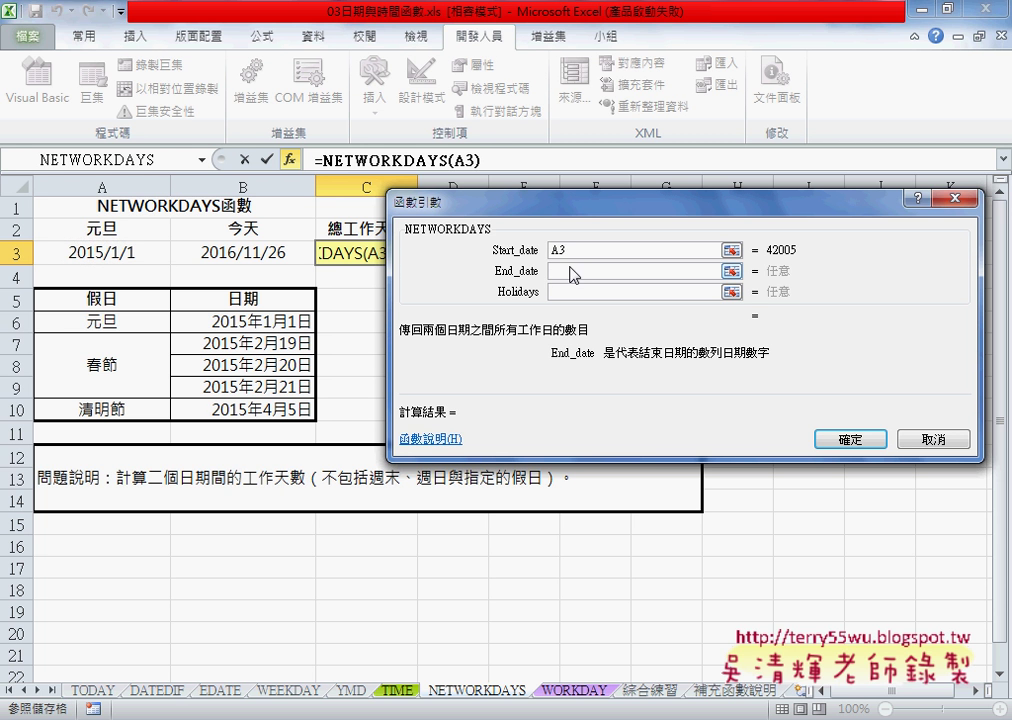
pyautogui.click(227, 255)
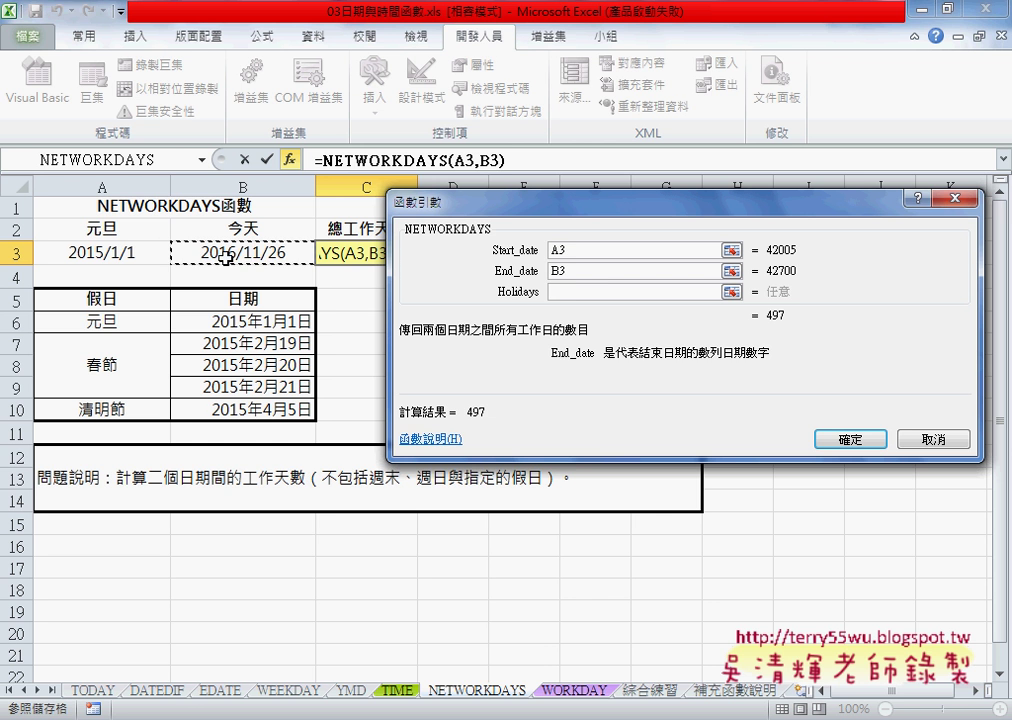
pyautogui.click(566, 292)
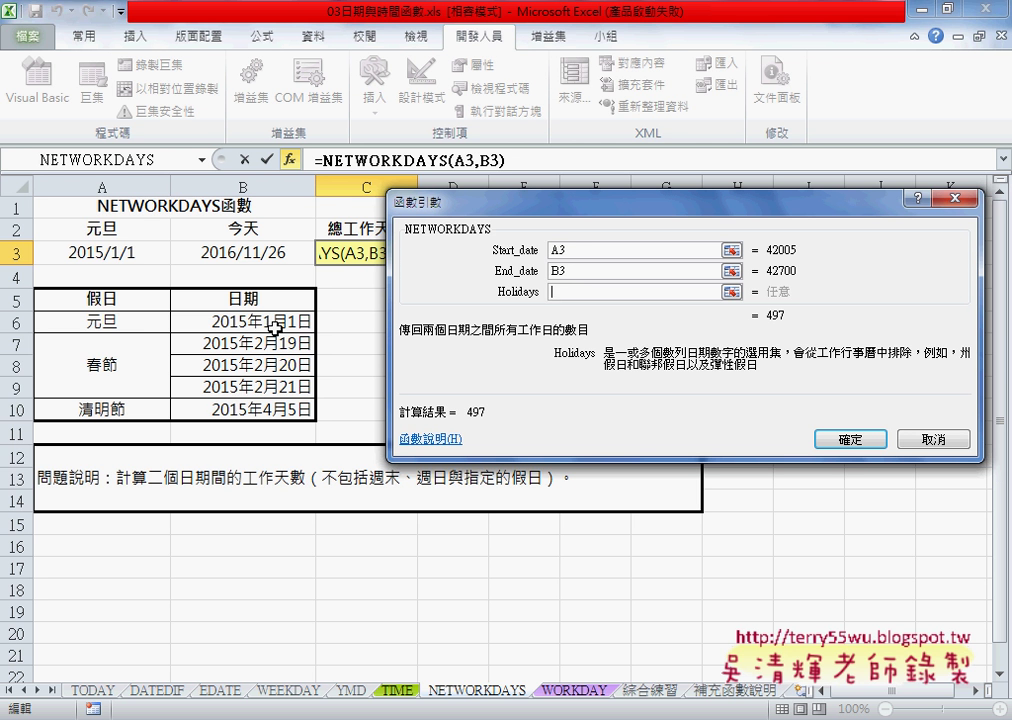
pyautogui.moveTo(265, 321); pyautogui.dragTo(282, 407)
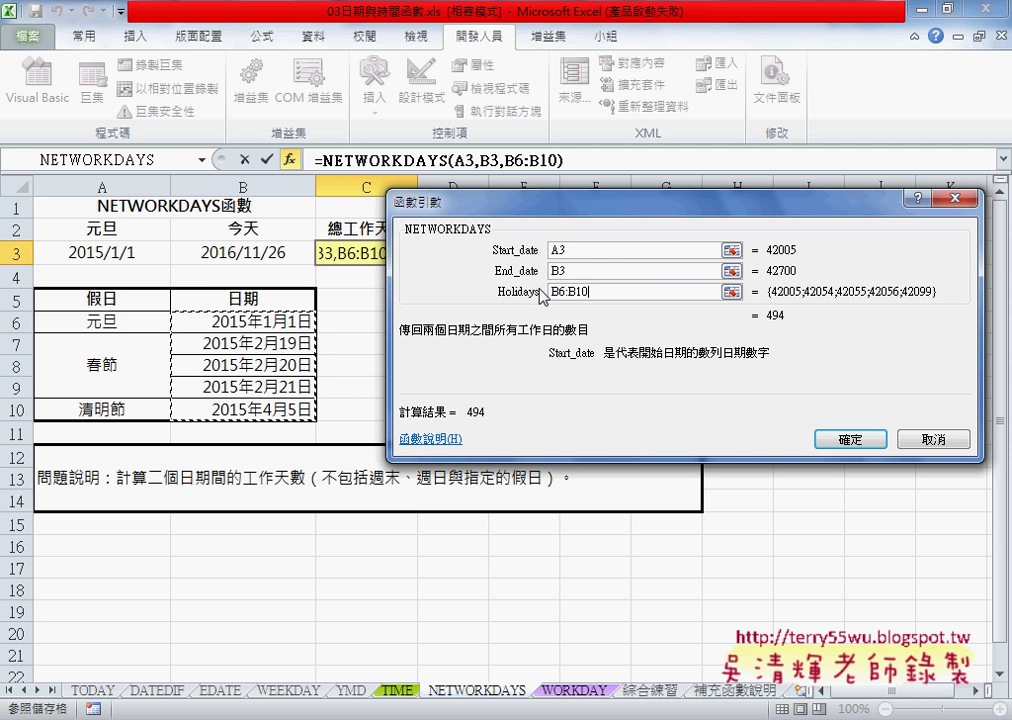
pyautogui.moveTo(512, 203); pyautogui.dragTo(566, 203)
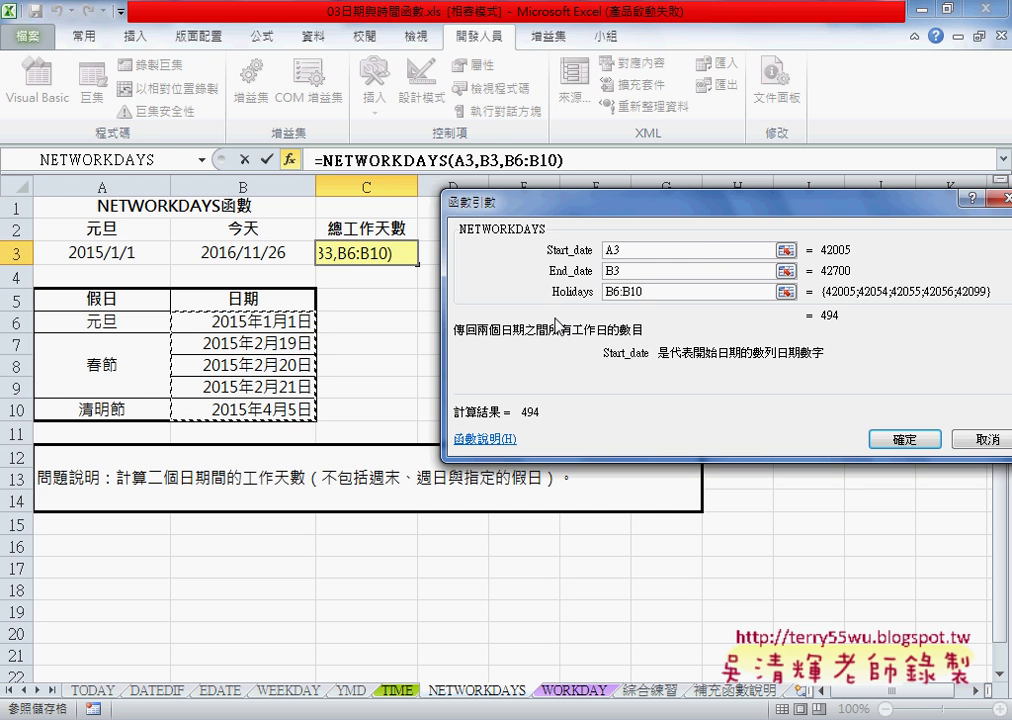
pyautogui.click(905, 441)
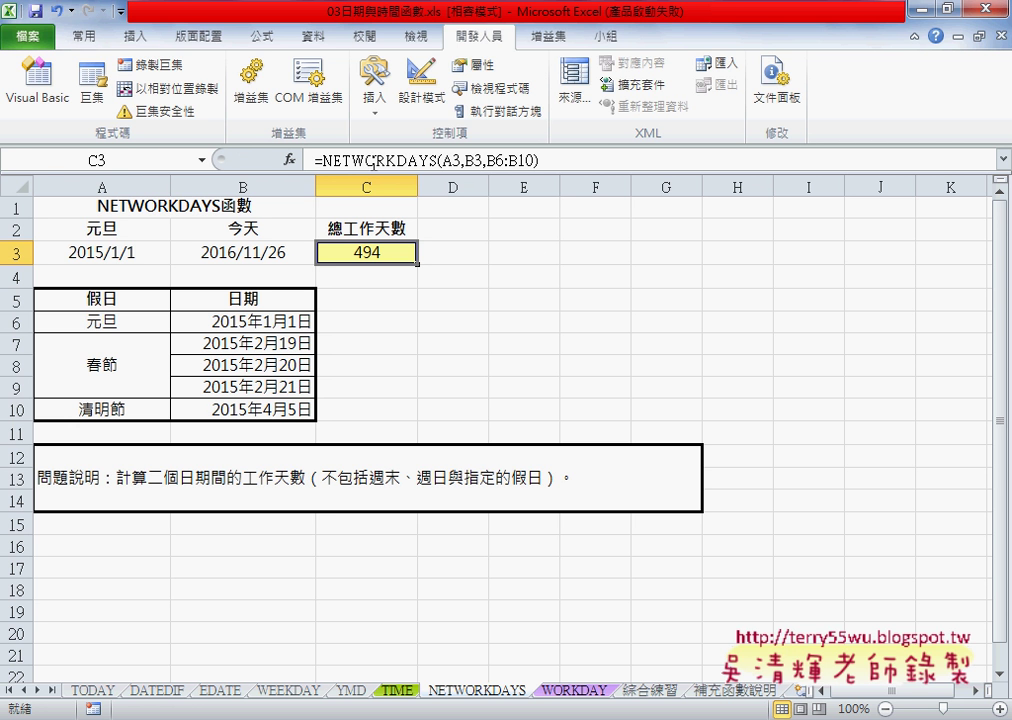
pyautogui.press('F2')
pyautogui.click(290, 160)
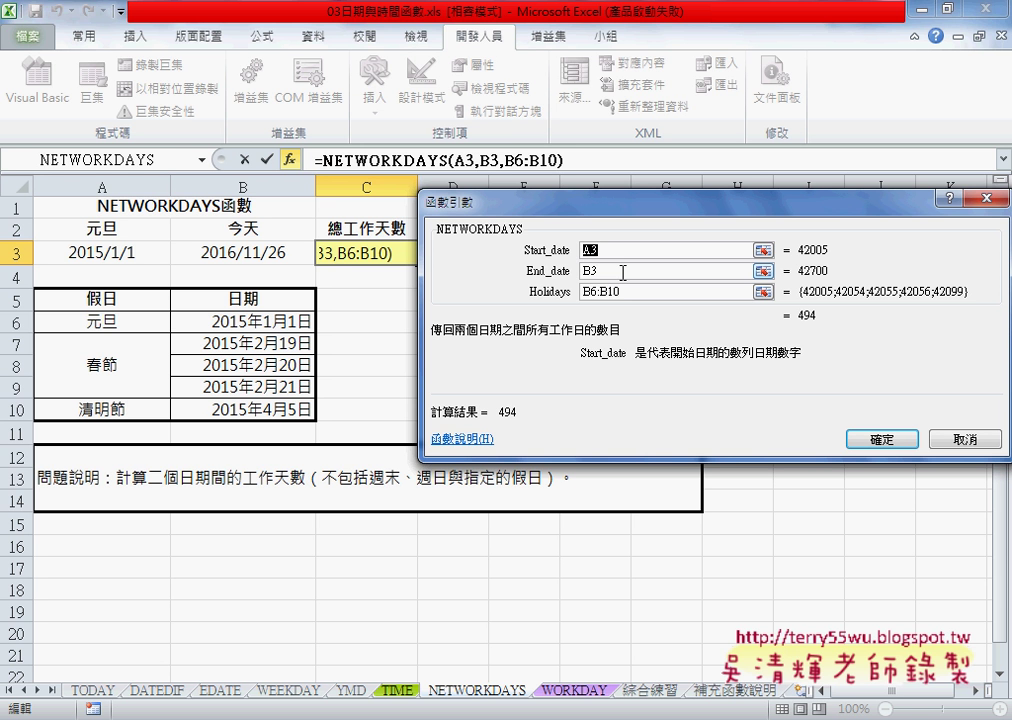
pyautogui.click(886, 439)
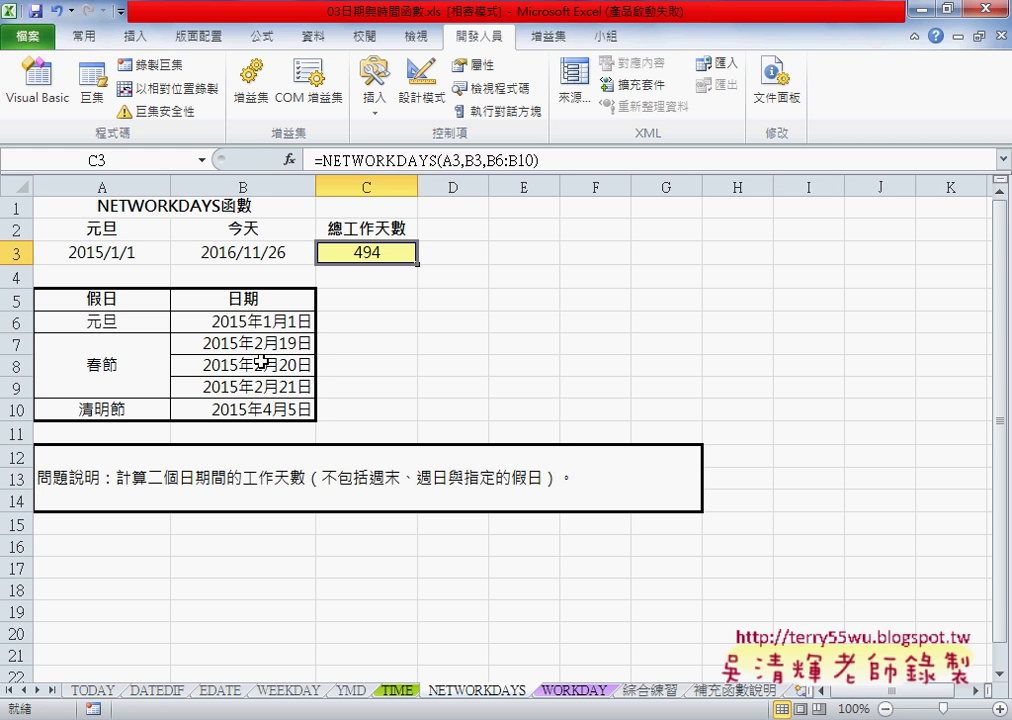
pyautogui.click(225, 321)
pyautogui.click(244, 343)
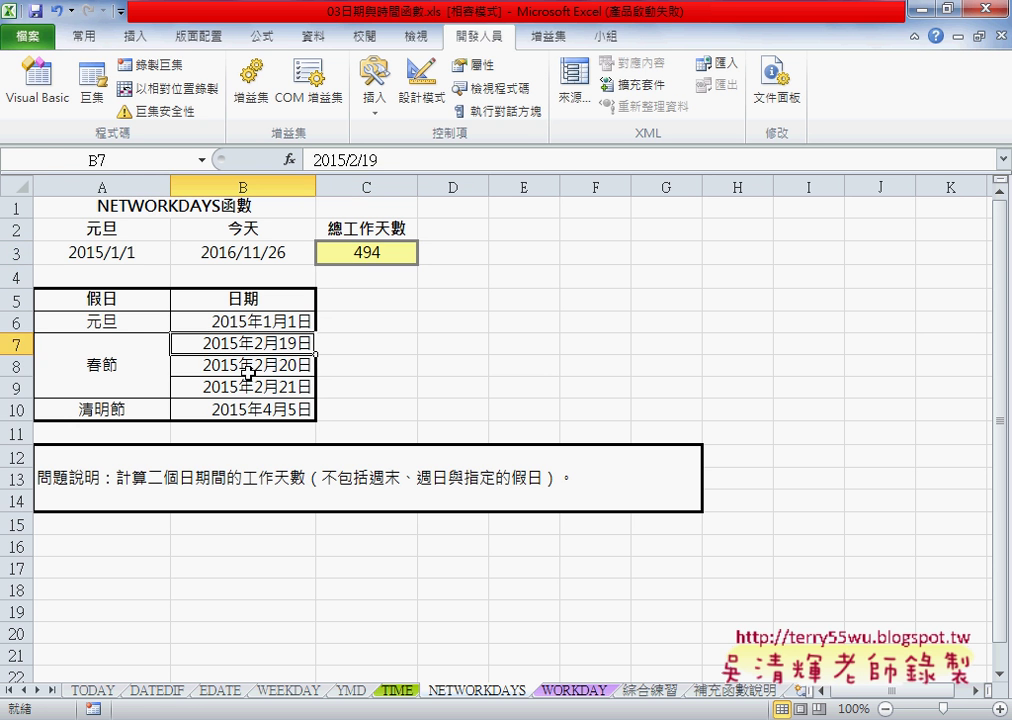
pyautogui.click(300, 410)
pyautogui.click(362, 258)
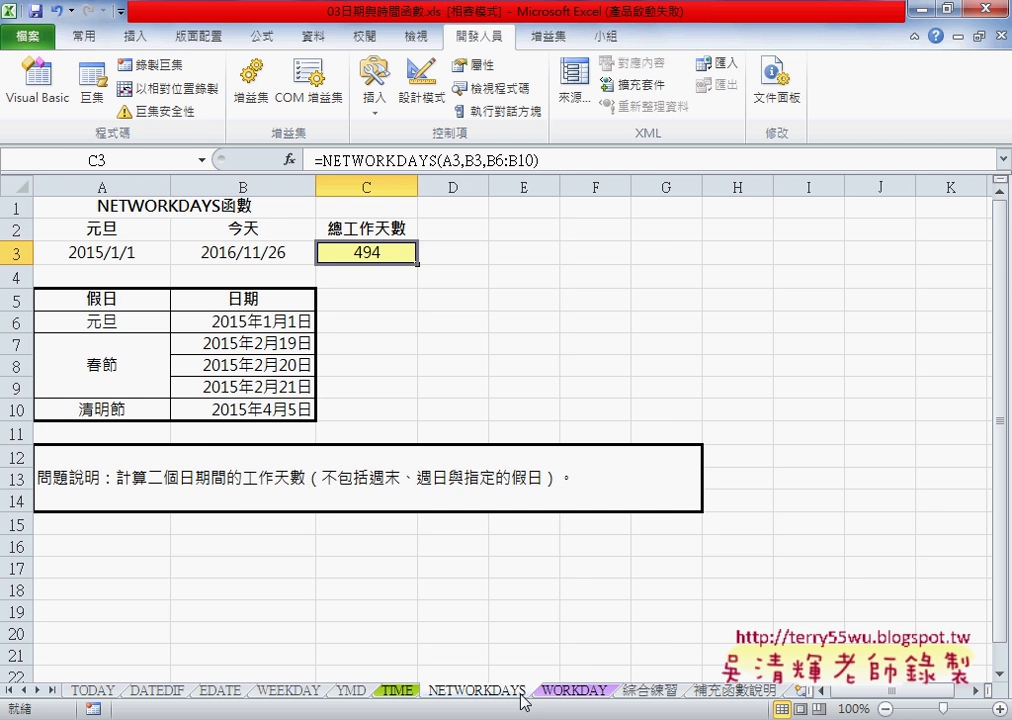
# Step: Open the WORKDAY sheet with signing date 2015/3/8 and 120 payment days
pyautogui.click(571, 690)
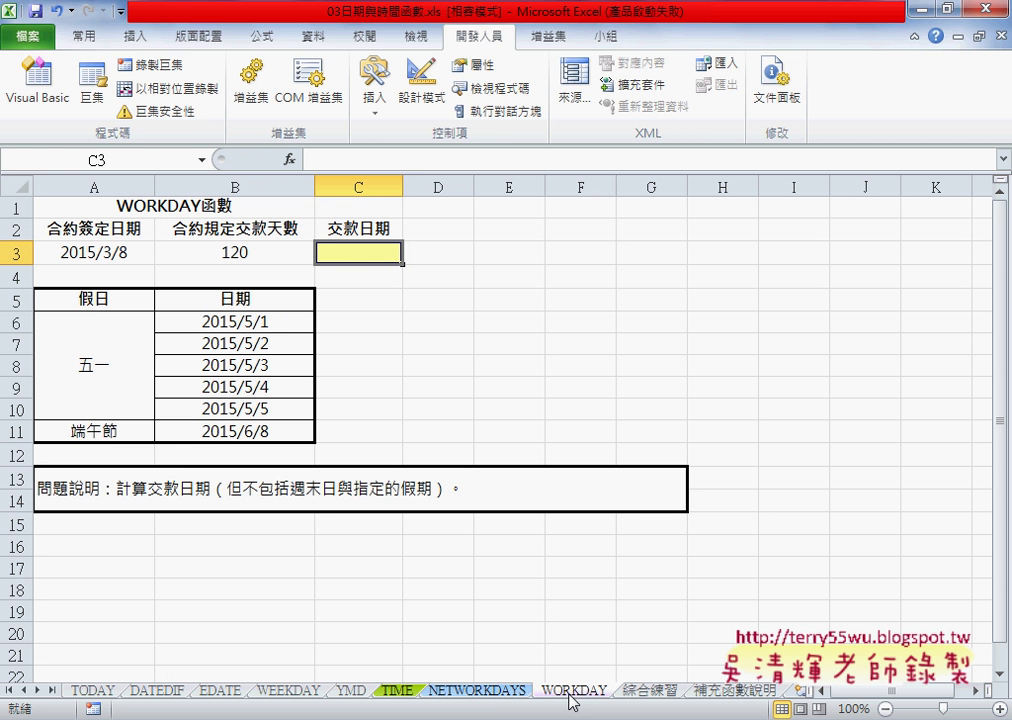
# Step: Review the 2015/3/8 signing date, 120 days and holidays B6:B11, then select C3
pyautogui.click(80, 256)
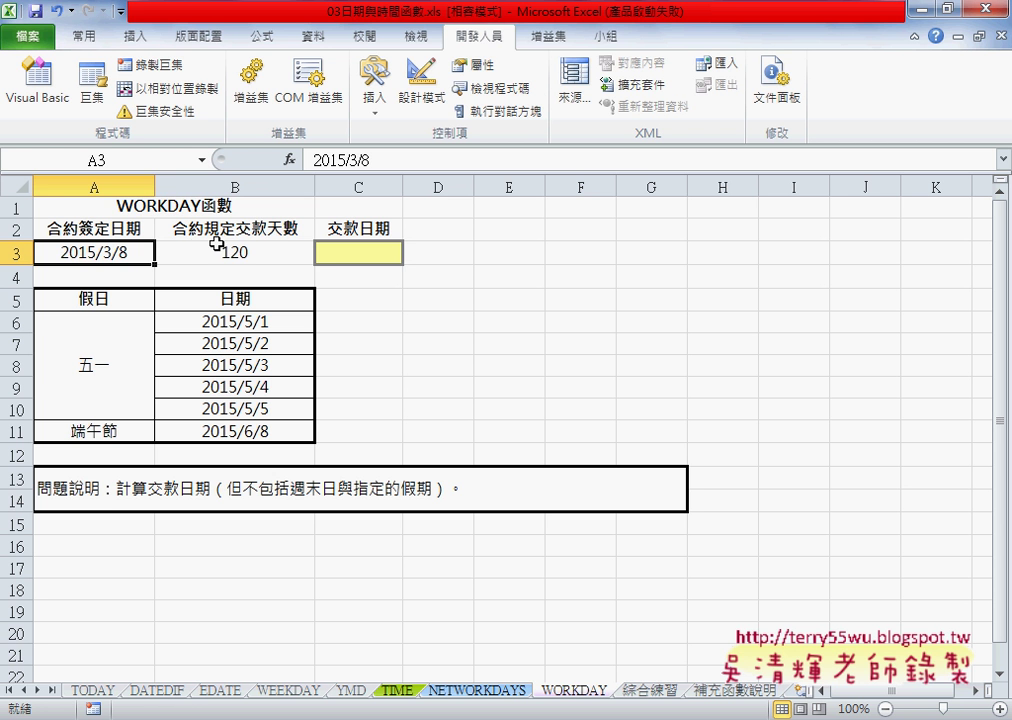
pyautogui.click(270, 256)
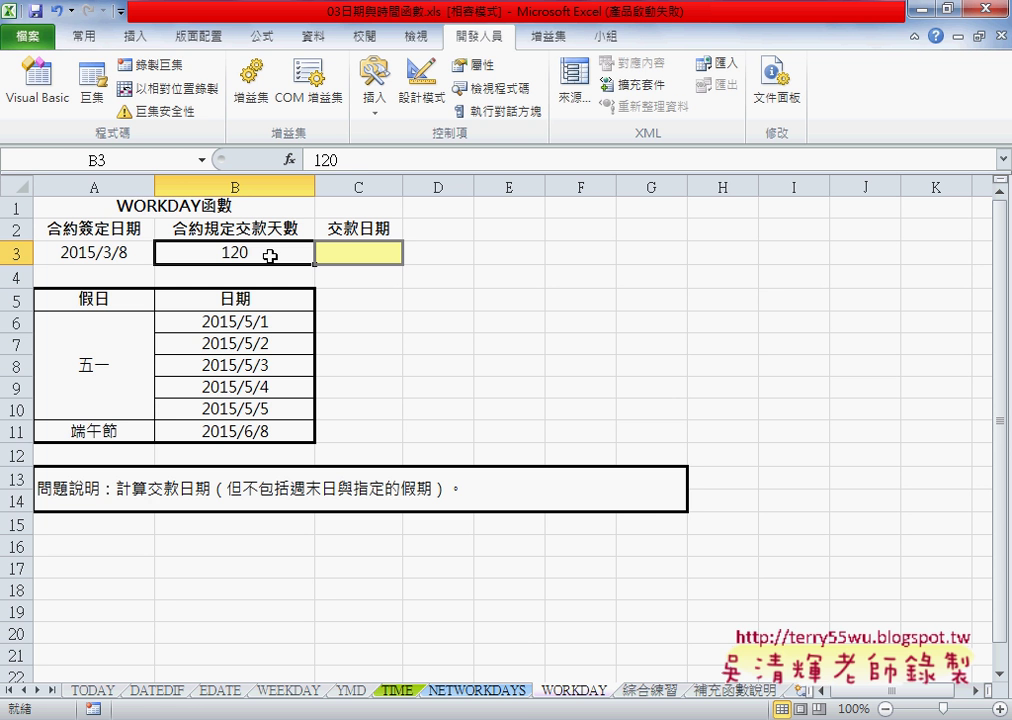
pyautogui.moveTo(270, 321); pyautogui.dragTo(271, 430)
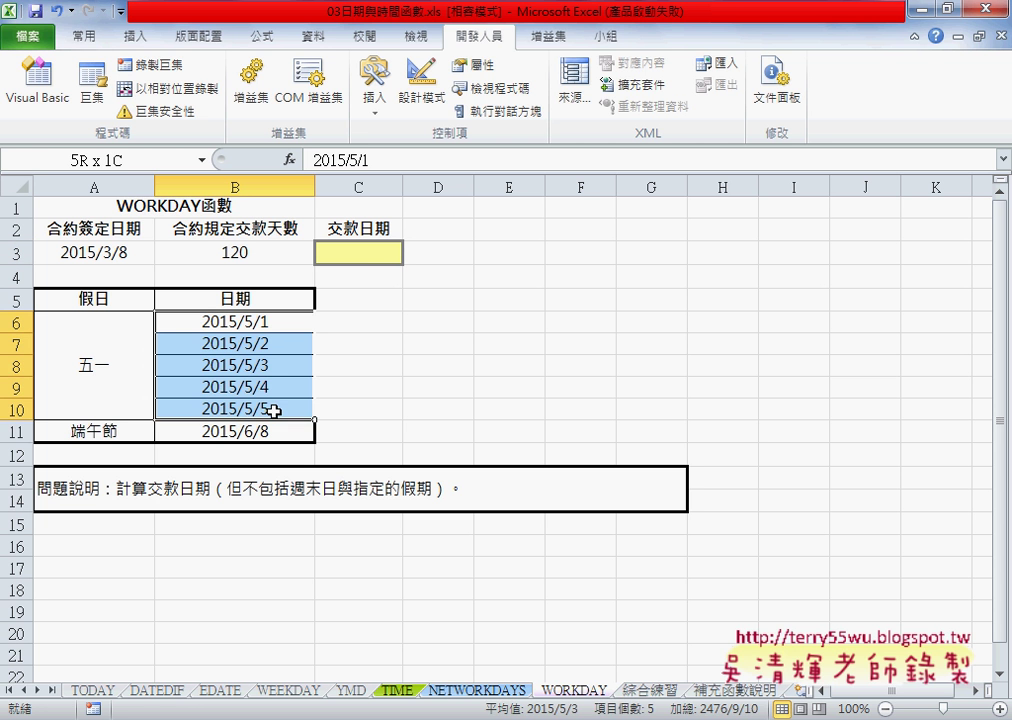
pyautogui.click(380, 253)
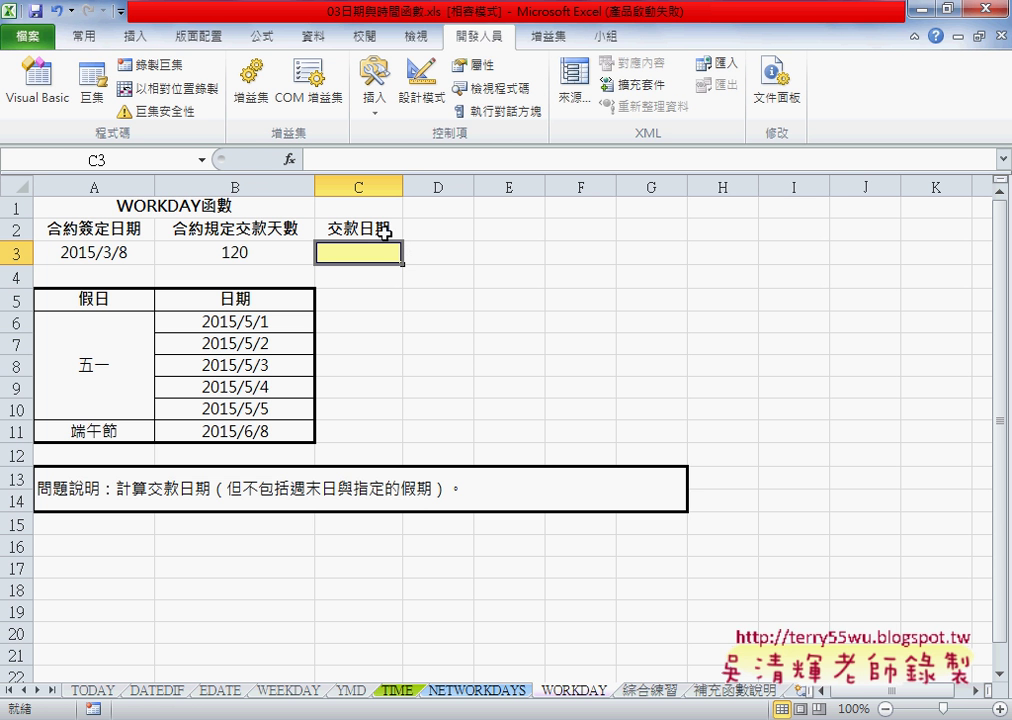
pyautogui.click(499, 692)
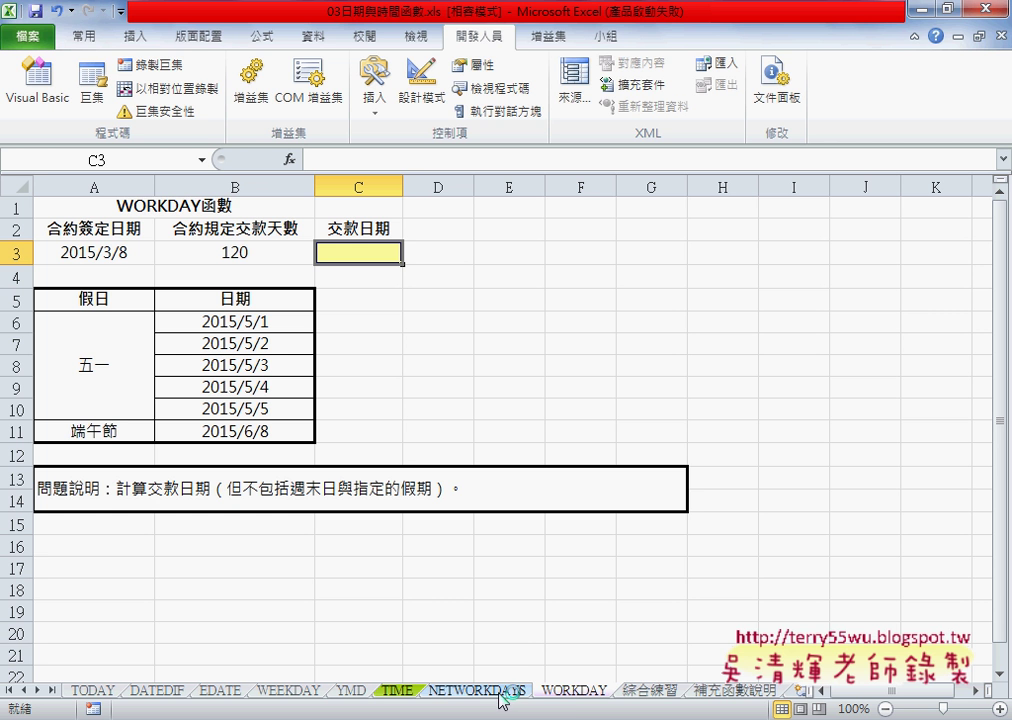
pyautogui.moveTo(499, 697); pyautogui.dragTo(524, 673)
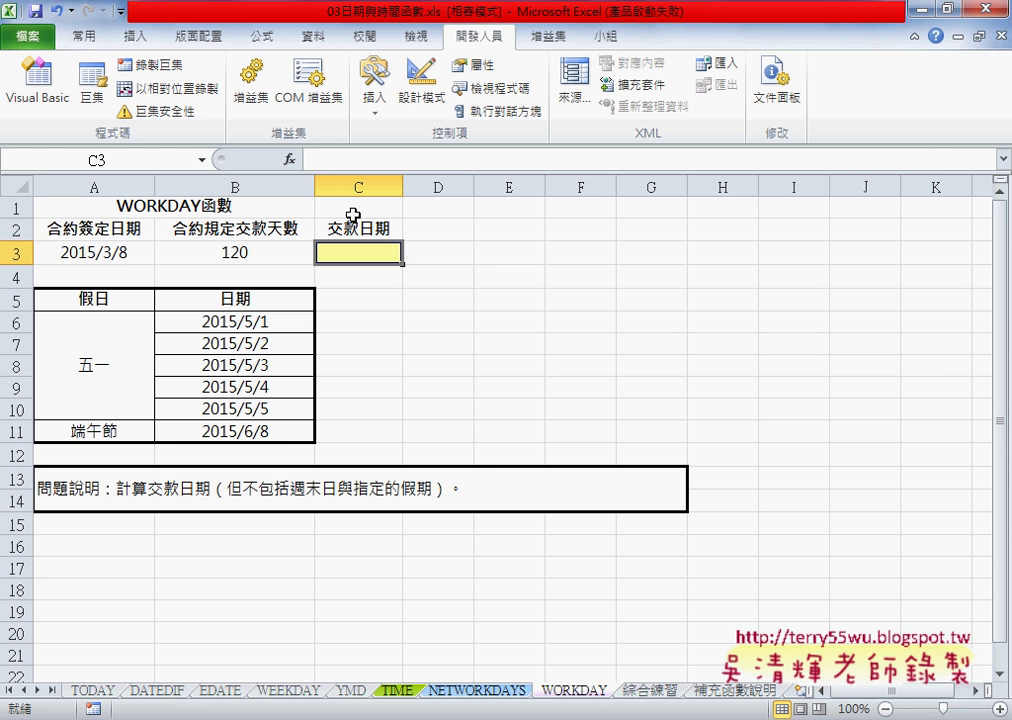
# Step: Pick WORKDAY from the Insert Function list for C3
pyautogui.click(288, 160)
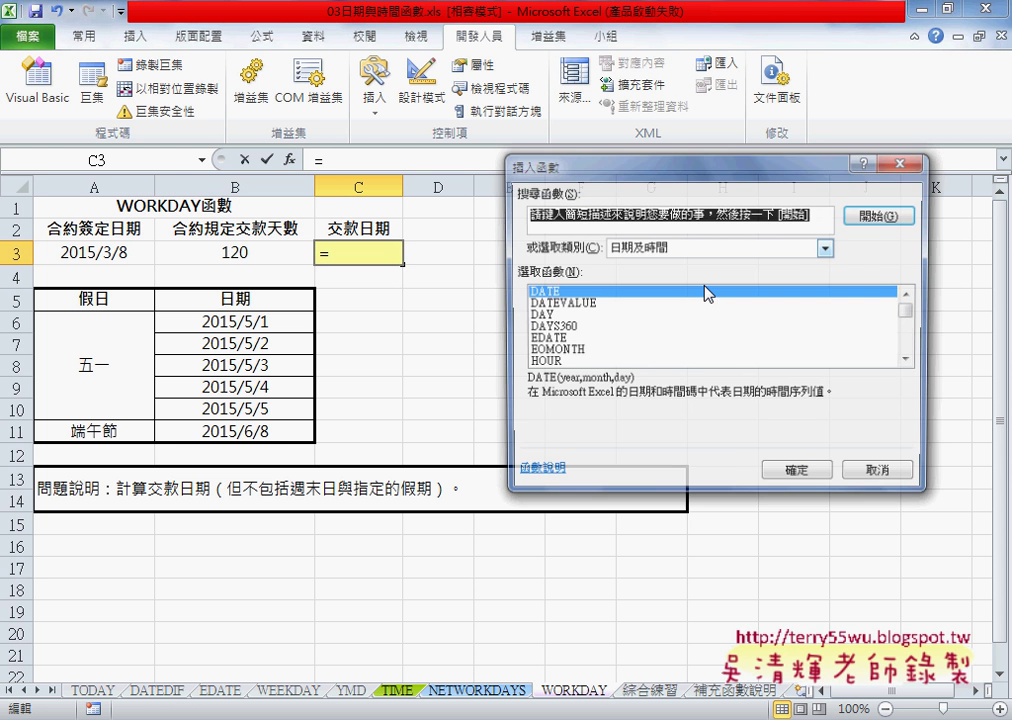
pyautogui.moveTo(910, 311); pyautogui.dragTo(910, 343)
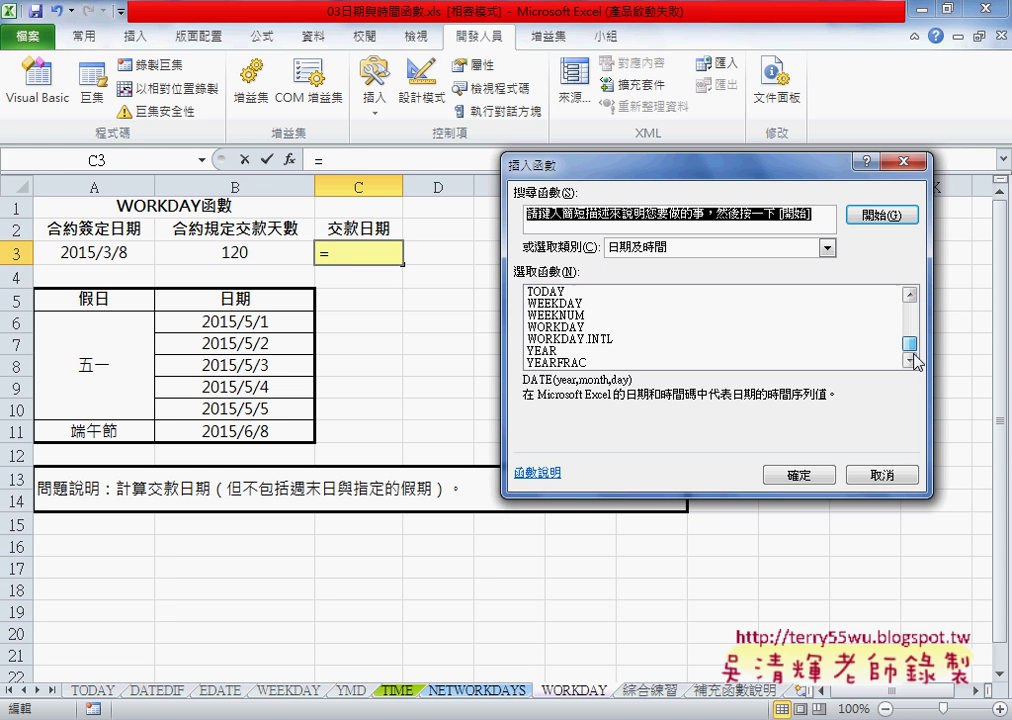
pyautogui.click(583, 329)
pyautogui.click(790, 472)
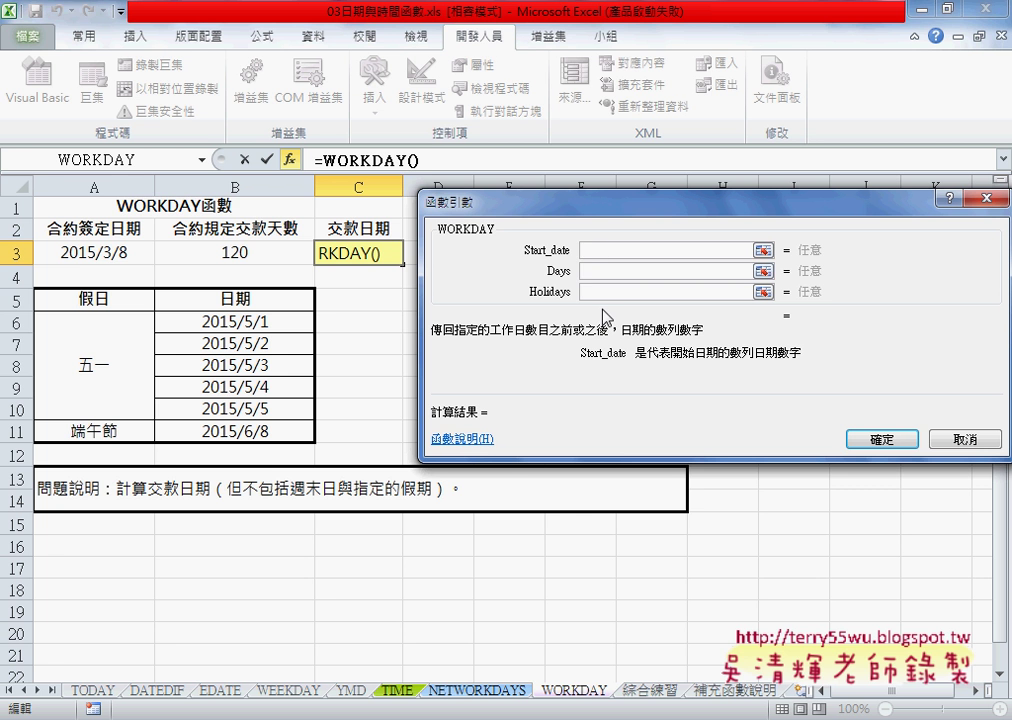
# Step: Fill WORKDAY with start A3, days B3 and holidays B6:B11, giving 2015/8/27
pyautogui.click(124, 256)
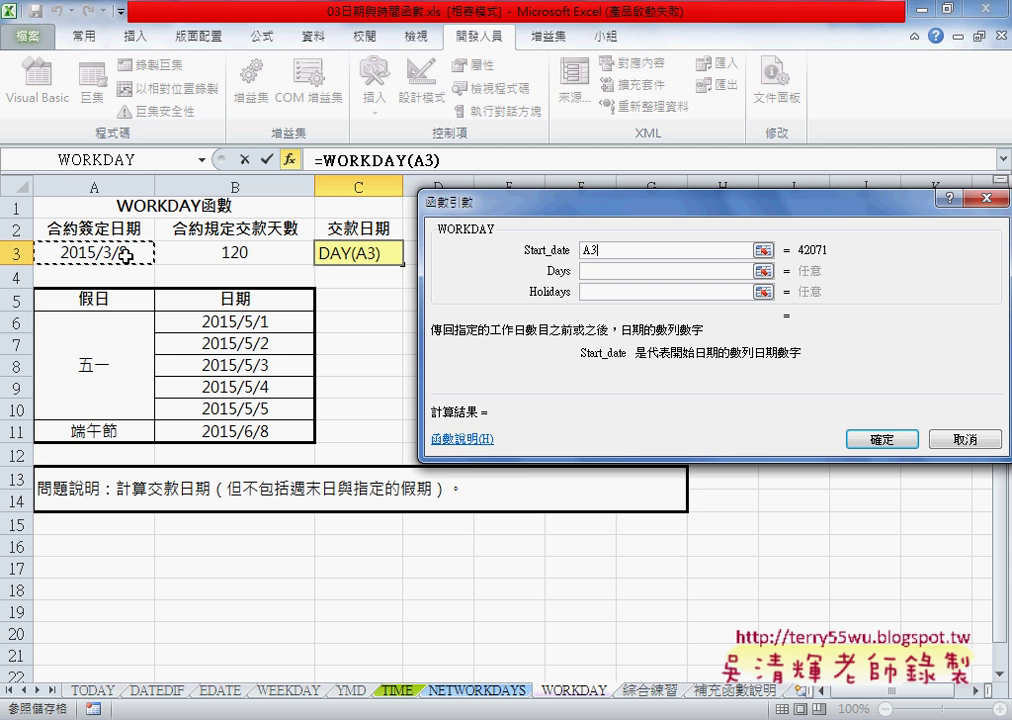
pyautogui.click(592, 274)
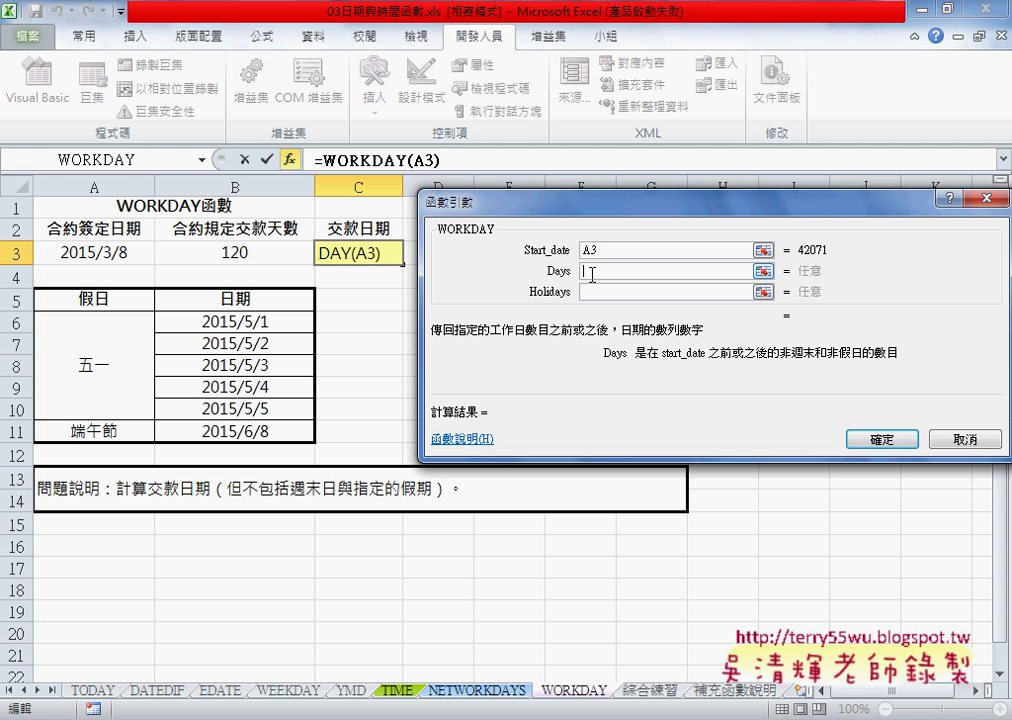
pyautogui.click(287, 256)
pyautogui.press('Tab')
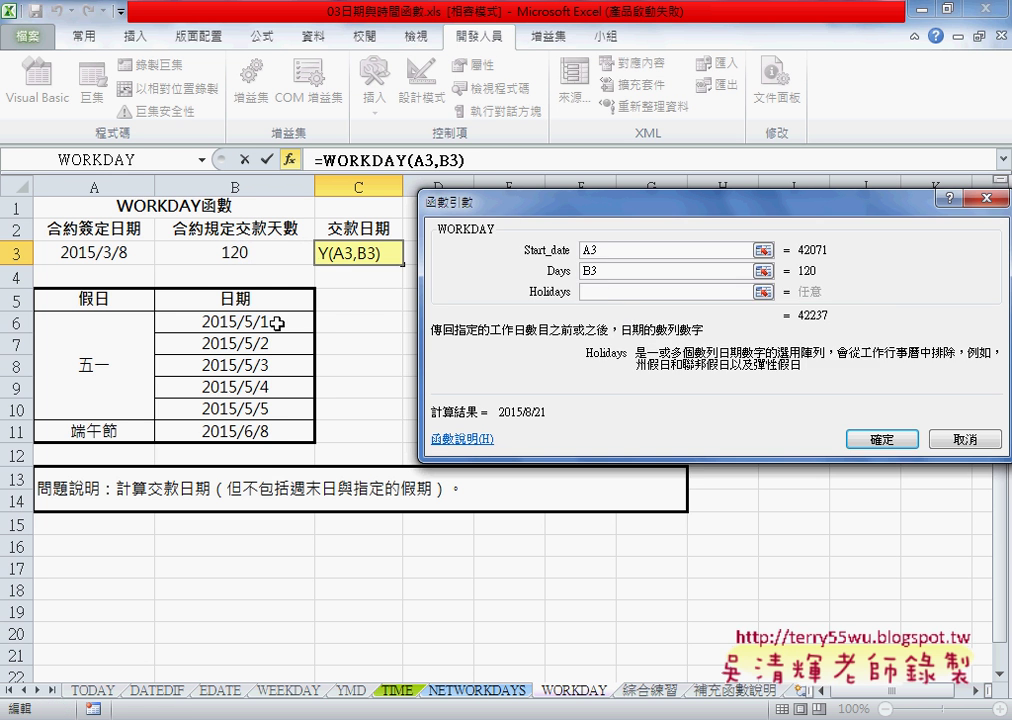
pyautogui.moveTo(278, 323); pyautogui.dragTo(280, 430)
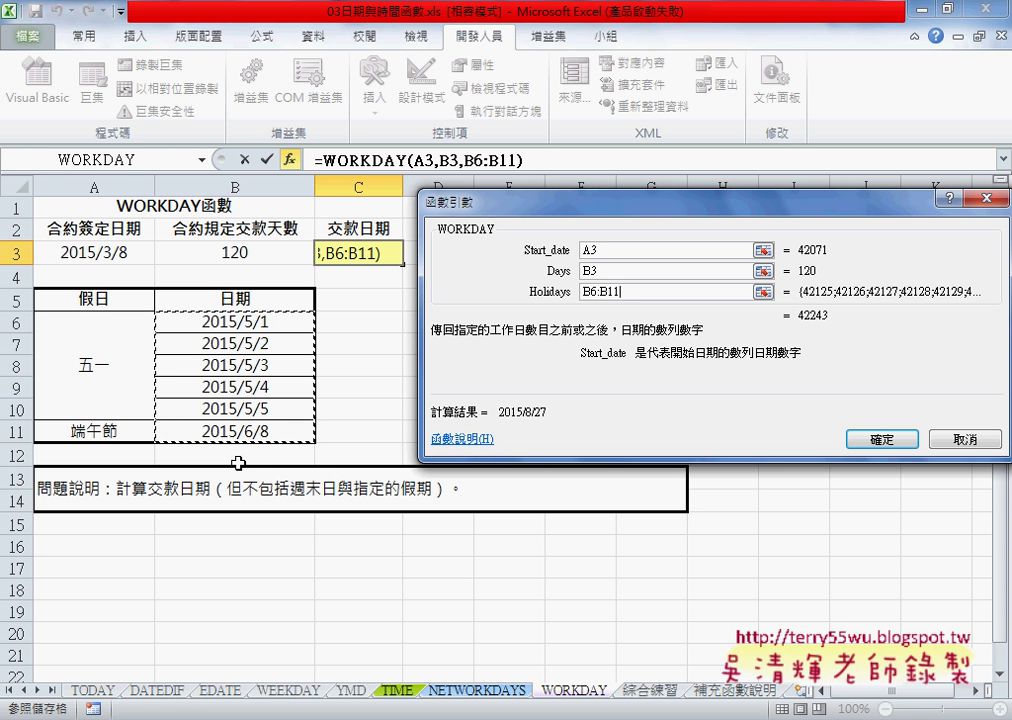
pyautogui.click(886, 443)
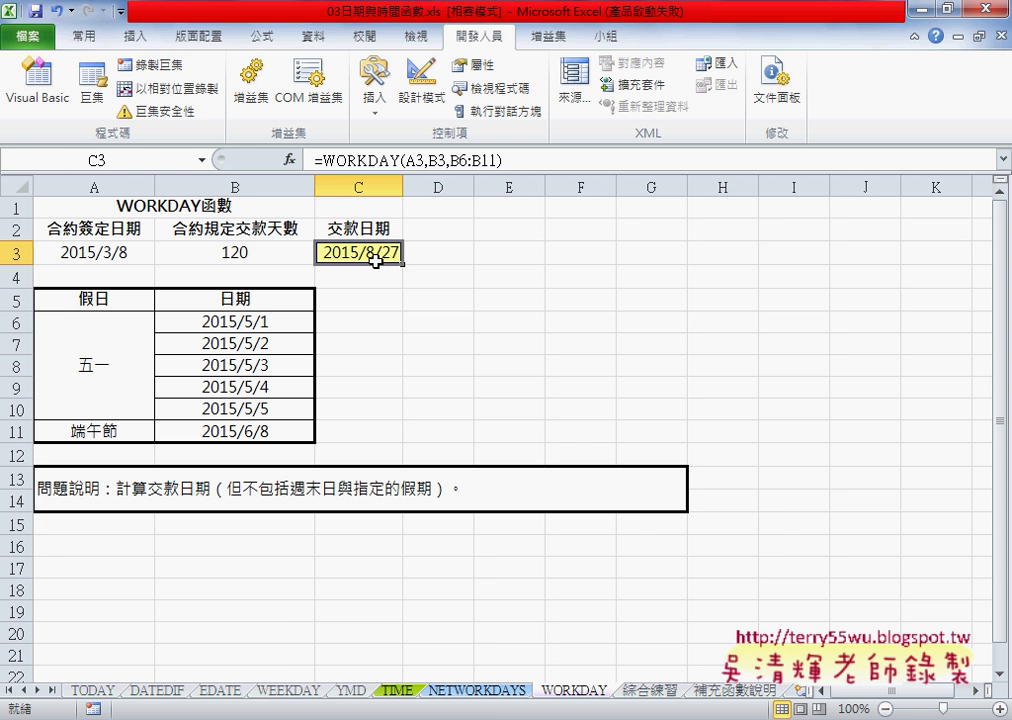
# Step: Flip between the NETWORKDAYS and WORKDAY sheets, then open the 綜合練習 calendar sheet
pyautogui.click(480, 690)
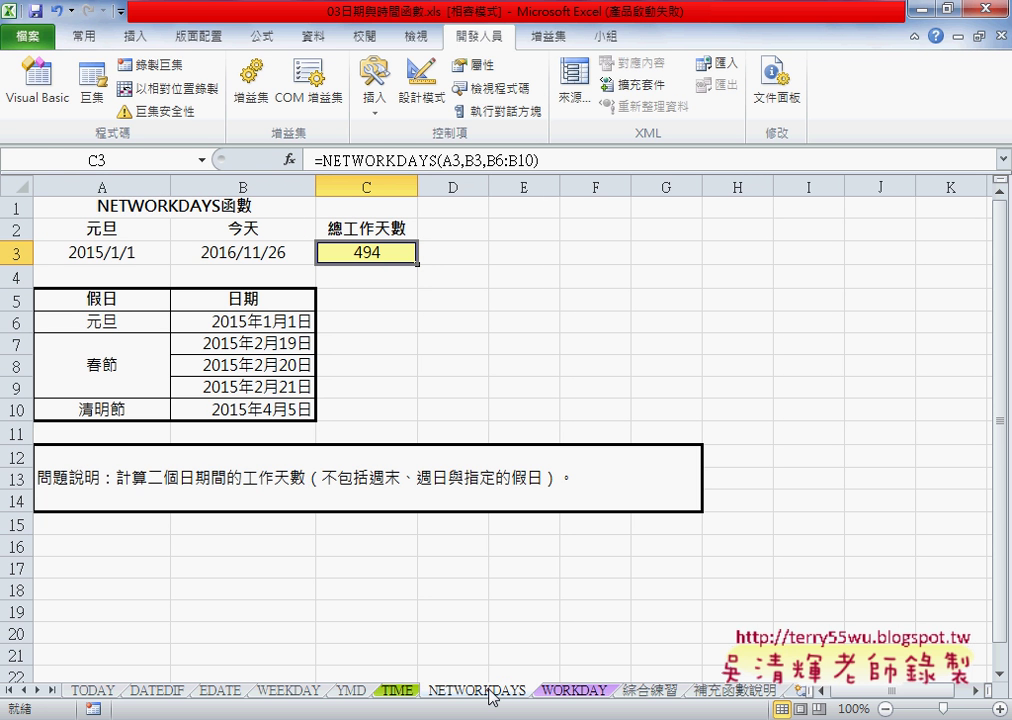
pyautogui.click(564, 692)
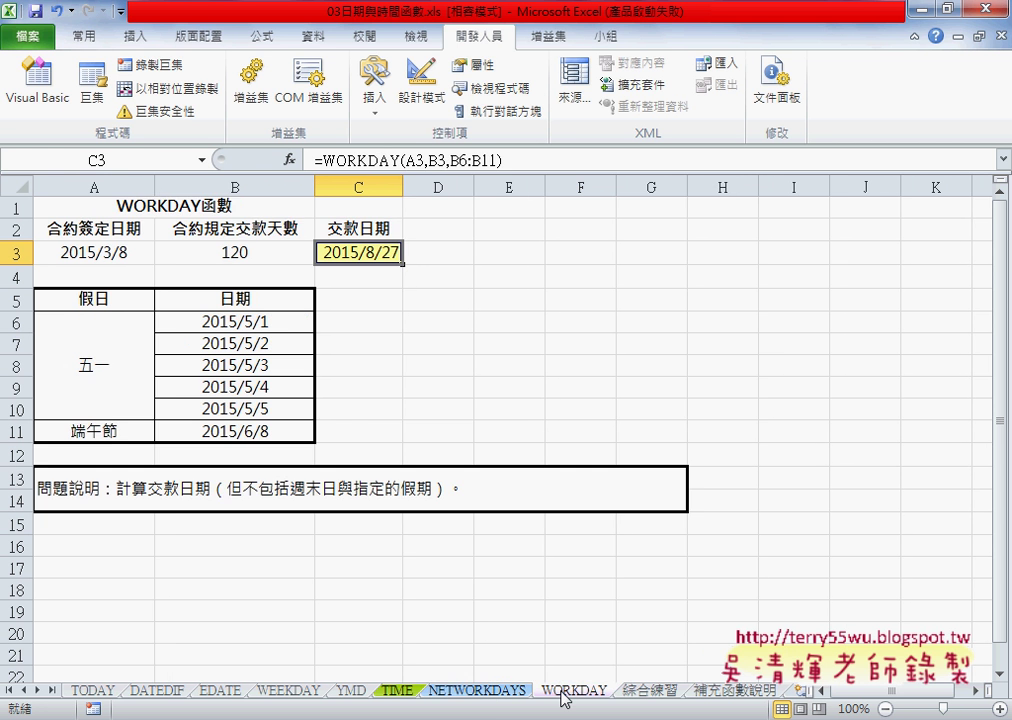
pyautogui.click(506, 692)
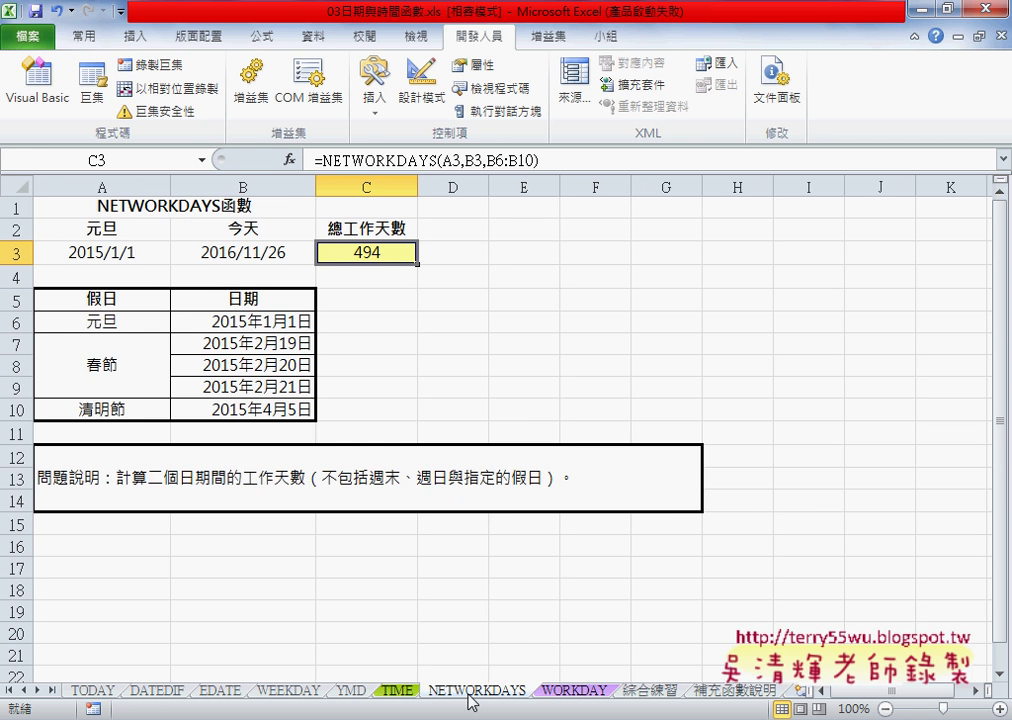
pyautogui.click(573, 692)
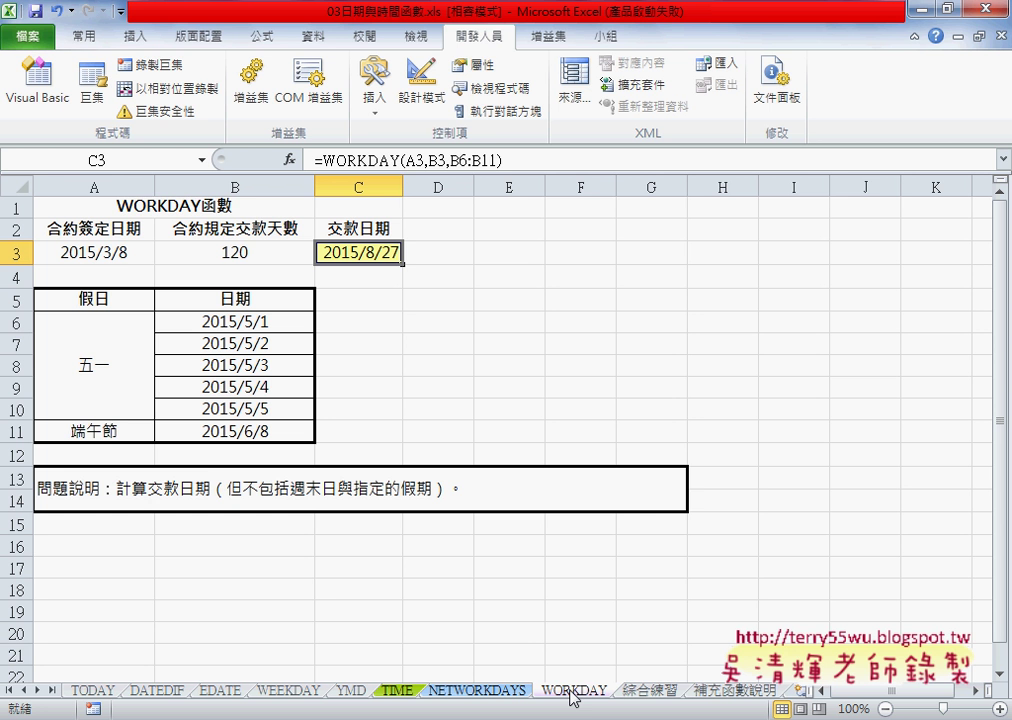
pyautogui.click(645, 690)
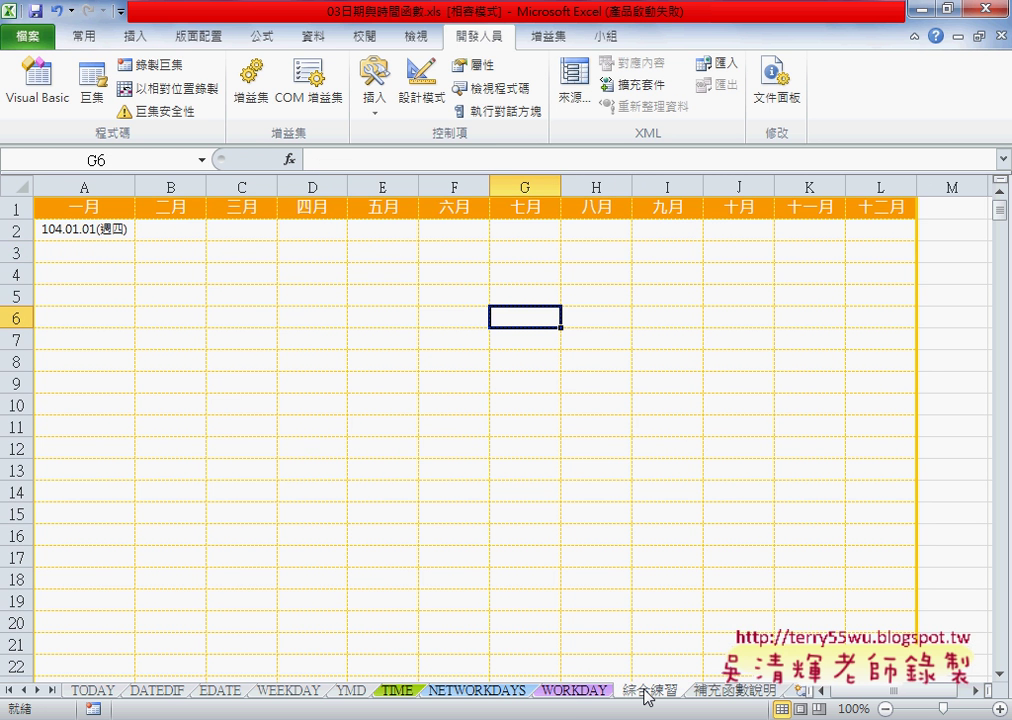
# Step: Select A2, cancel the accidental Delete dialog, and zoom the sheet out to 70%
pyautogui.click(90, 228)
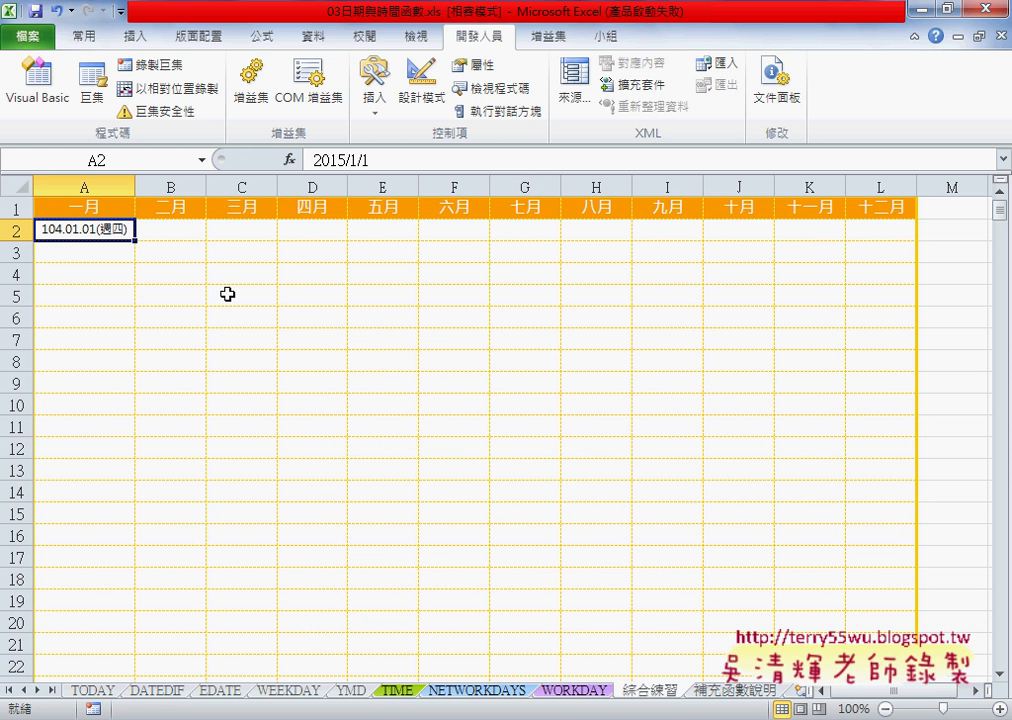
pyautogui.hotkey('ctrl', '-')
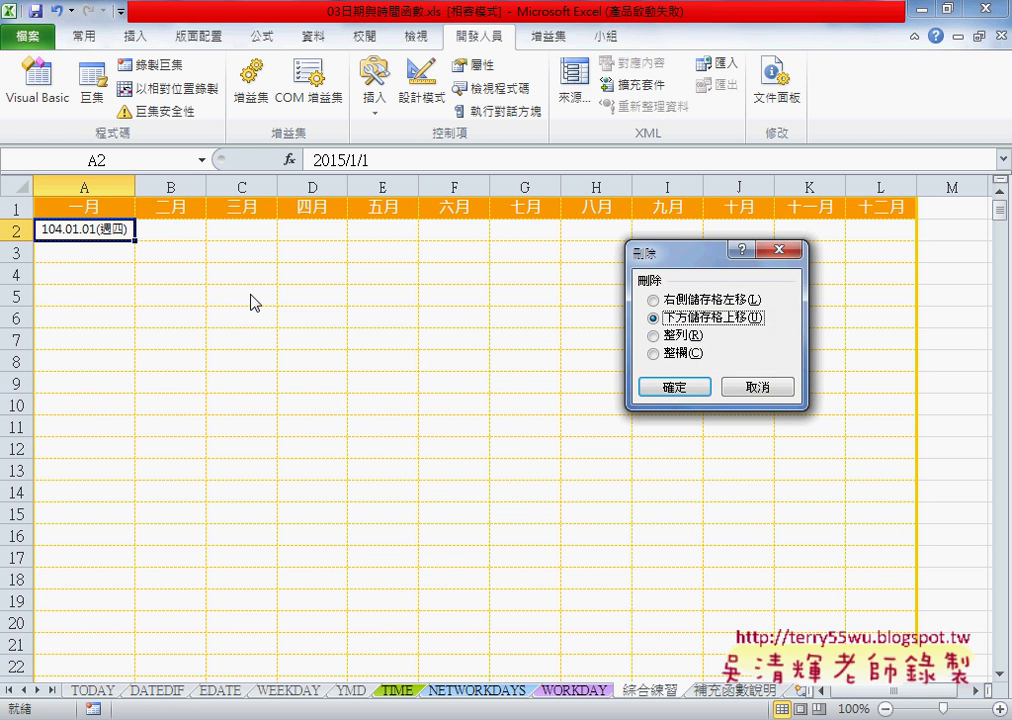
pyautogui.click(752, 388)
pyautogui.click(886, 708)
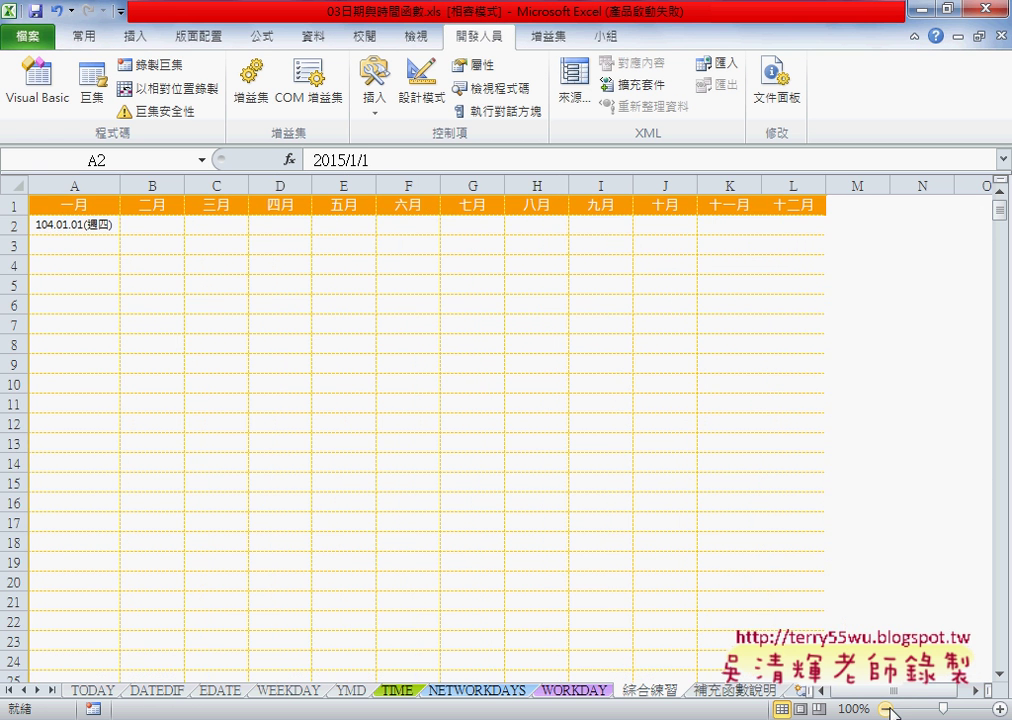
pyautogui.click(886, 708)
pyautogui.click(886, 708)
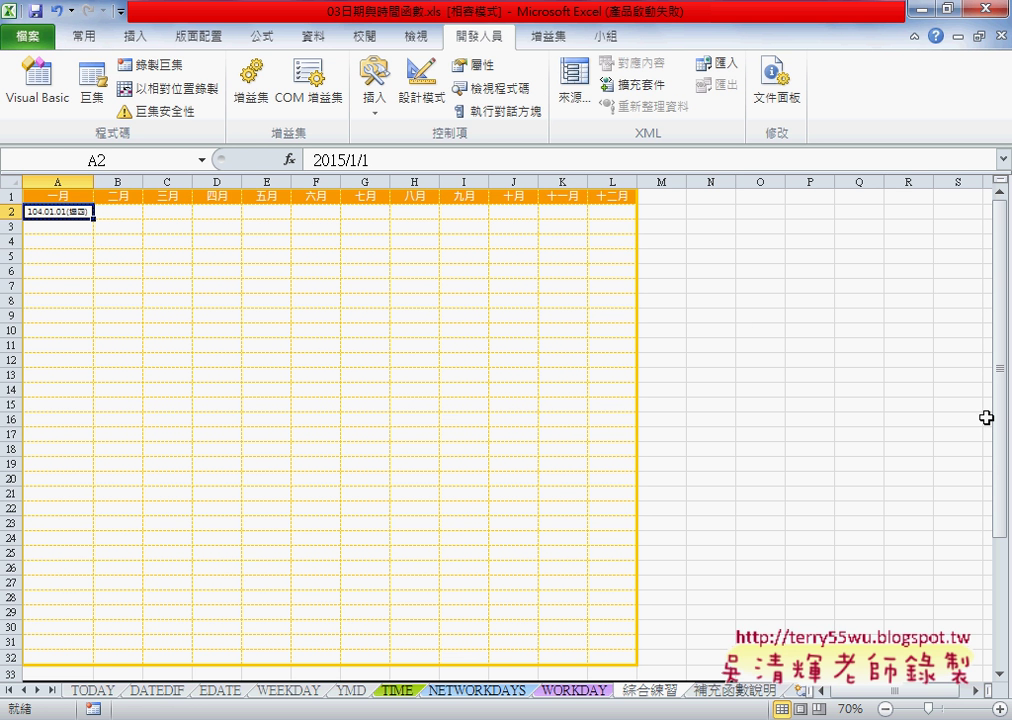
pyautogui.moveTo(999, 415); pyautogui.dragTo(1003, 497)
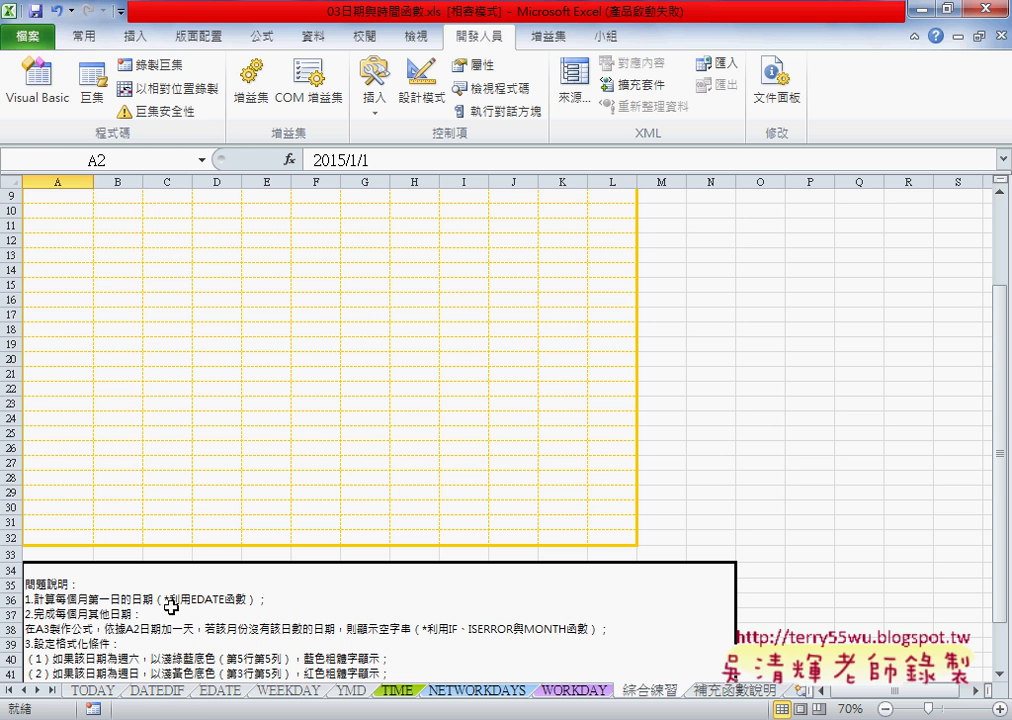
pyautogui.moveTo(1000, 480); pyautogui.dragTo(944, 316)
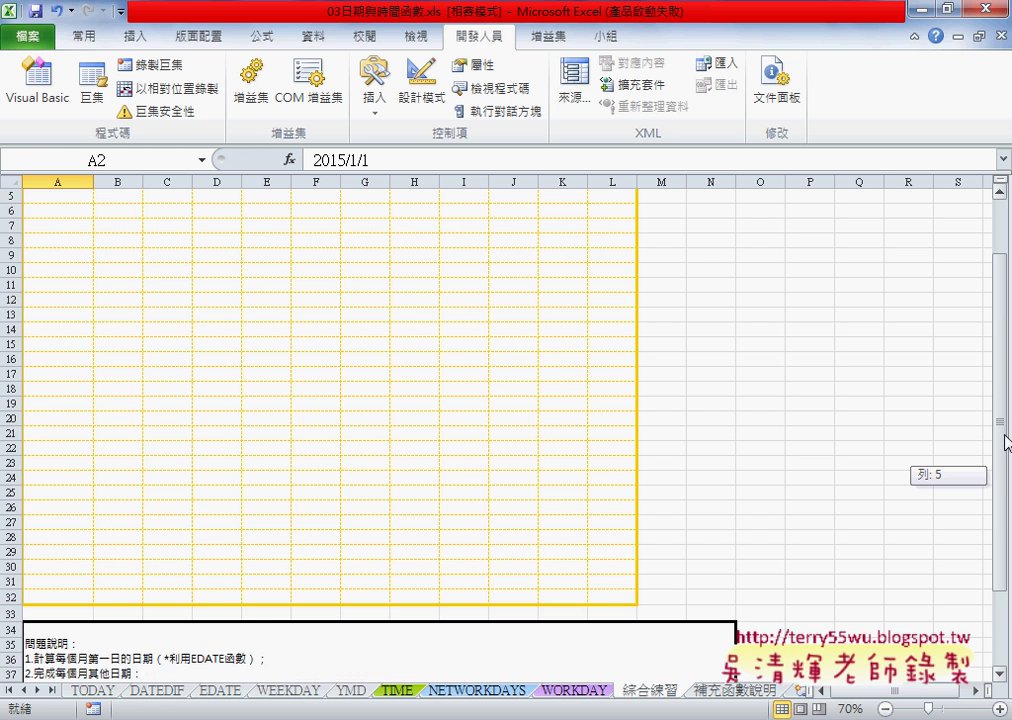
pyautogui.moveTo(141, 210); pyautogui.dragTo(597, 214)
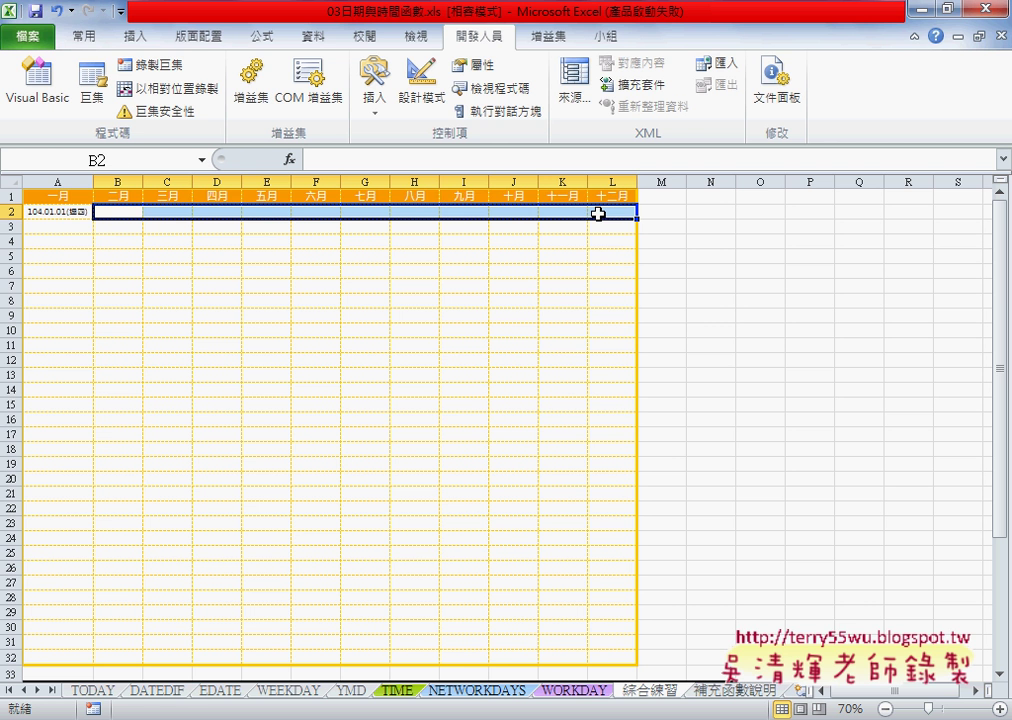
pyautogui.click(123, 214)
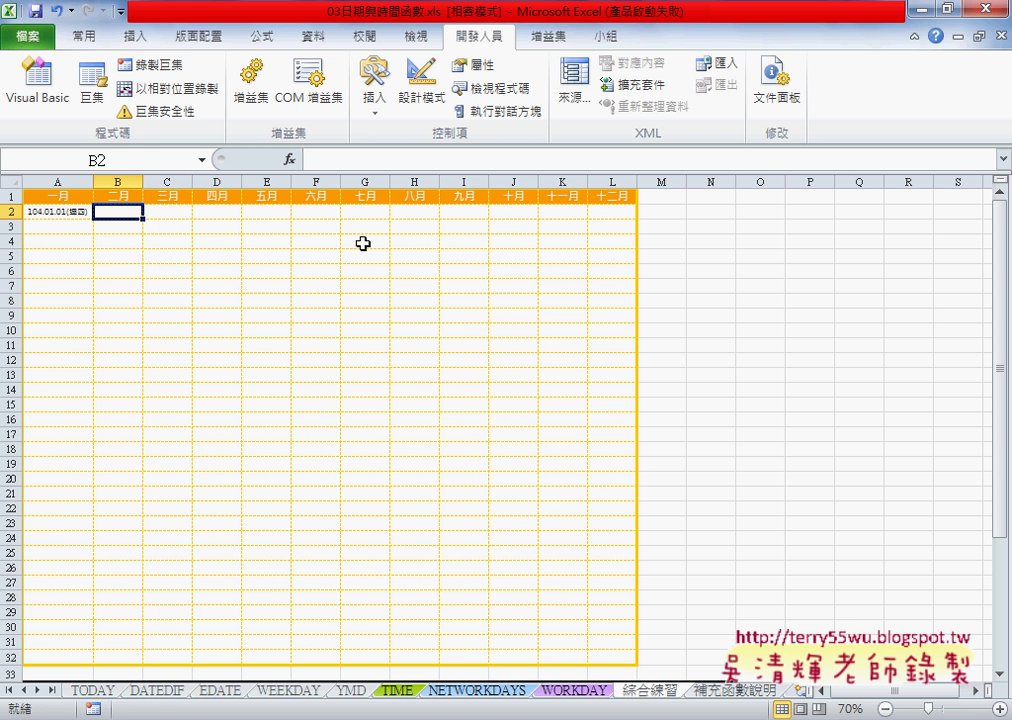
pyautogui.click(68, 228)
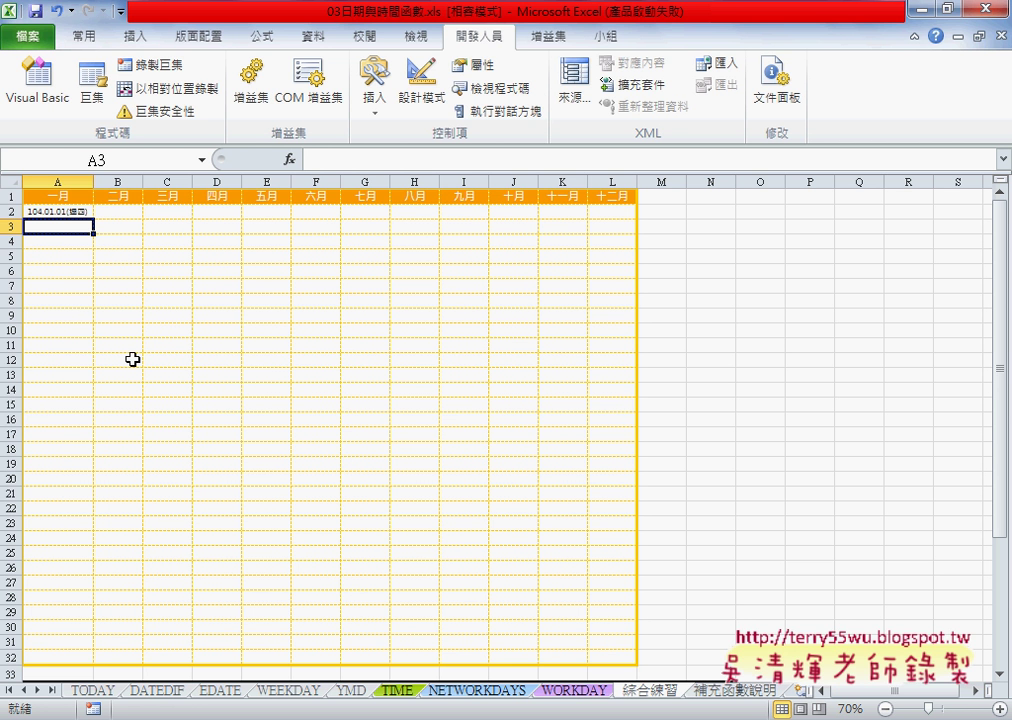
pyautogui.moveTo(126, 642); pyautogui.dragTo(127, 656)
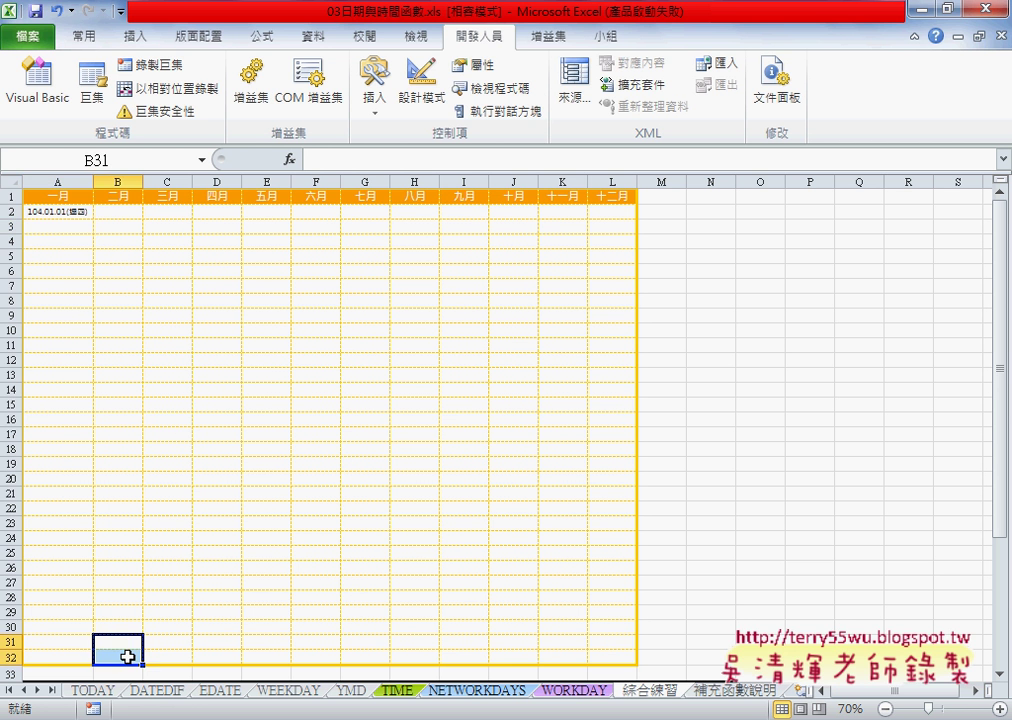